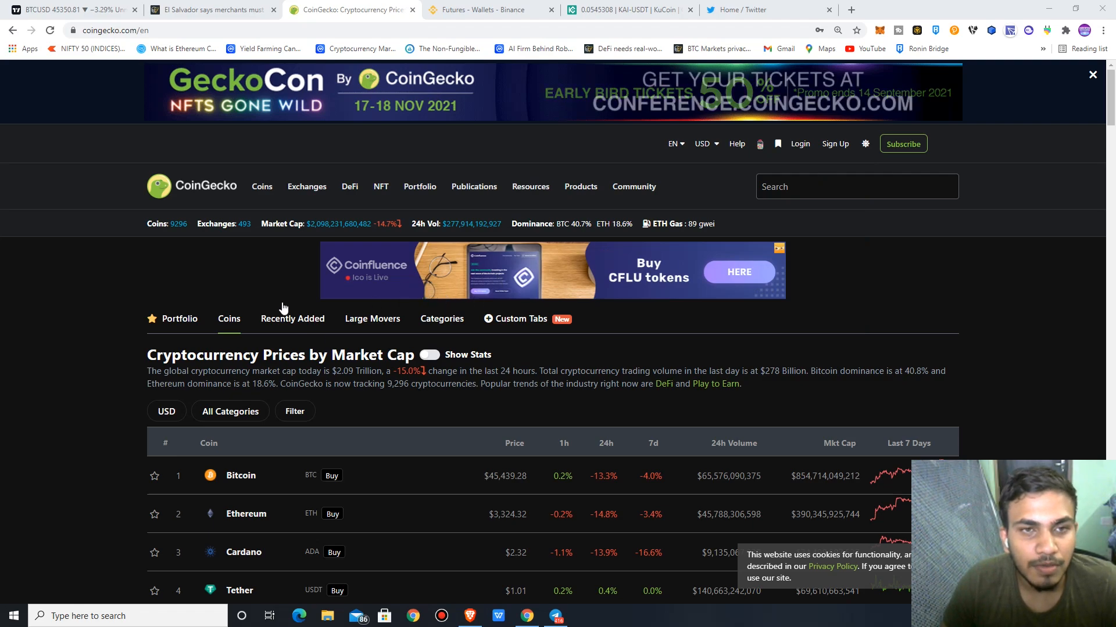
# View the global market cap chart, then return to the coin price list.
pyautogui.click(321, 228)
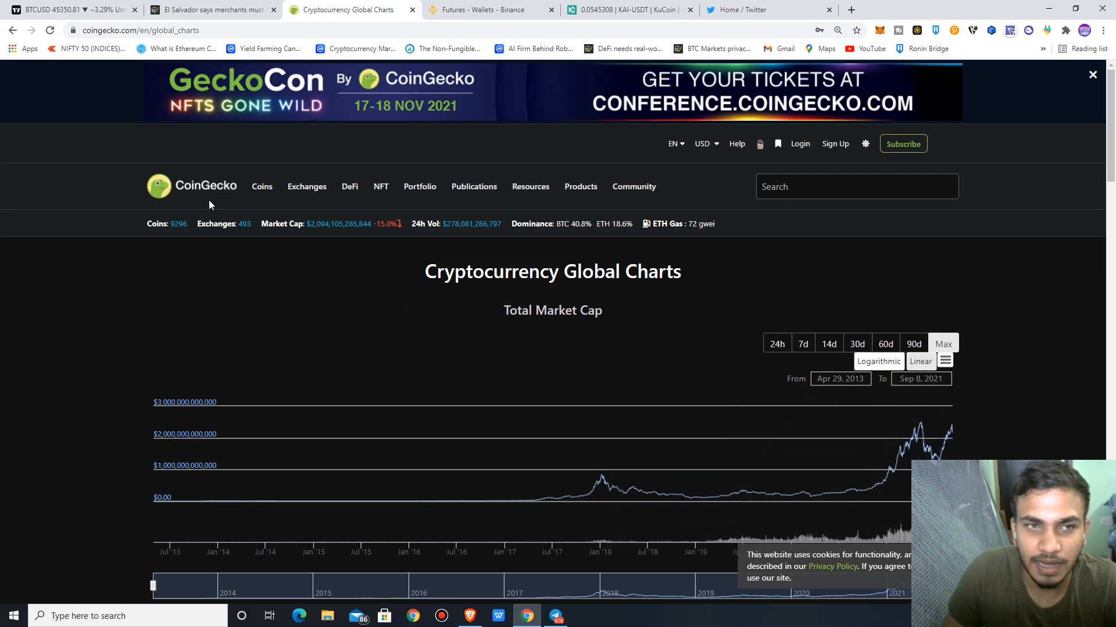
pyautogui.click(178, 224)
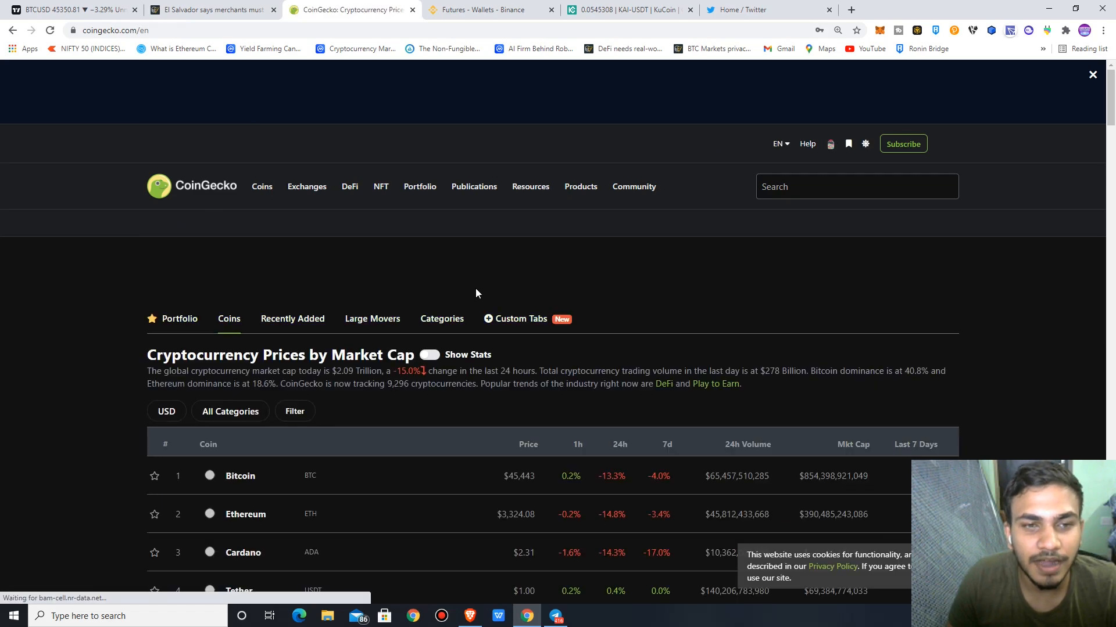
pyautogui.scroll(-3, 557, 349)
pyautogui.scroll(-1, 557, 305)
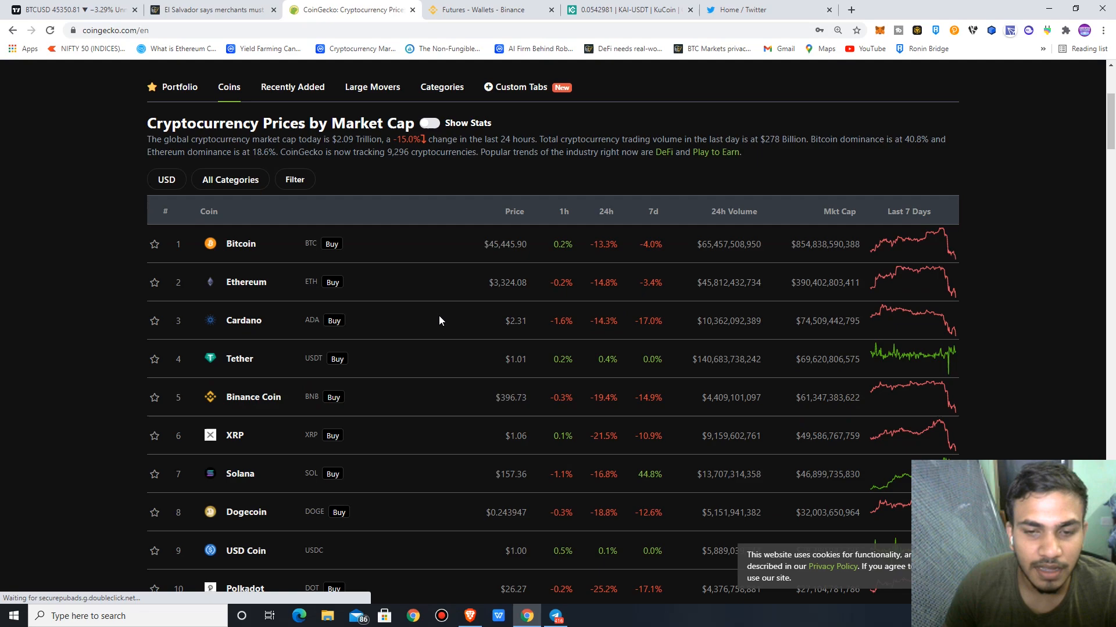
pyautogui.moveTo(555, 616)
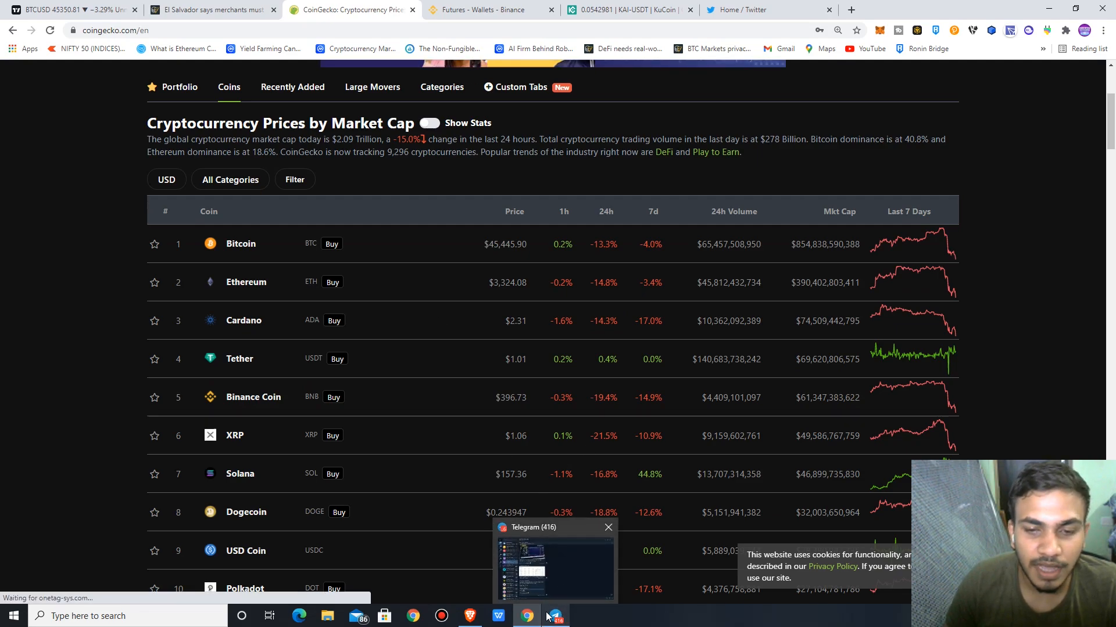
# Enlarge the Exchange Liquidations image in the Telegram channel, close it, and return to the browser.
pyautogui.click(553, 619)
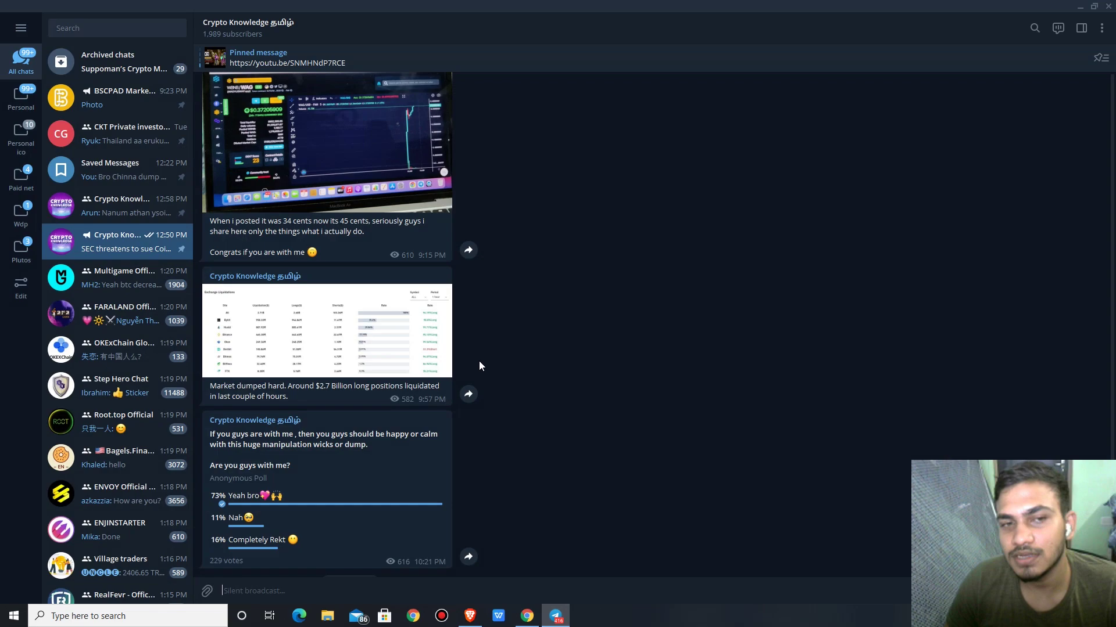
pyautogui.click(402, 348)
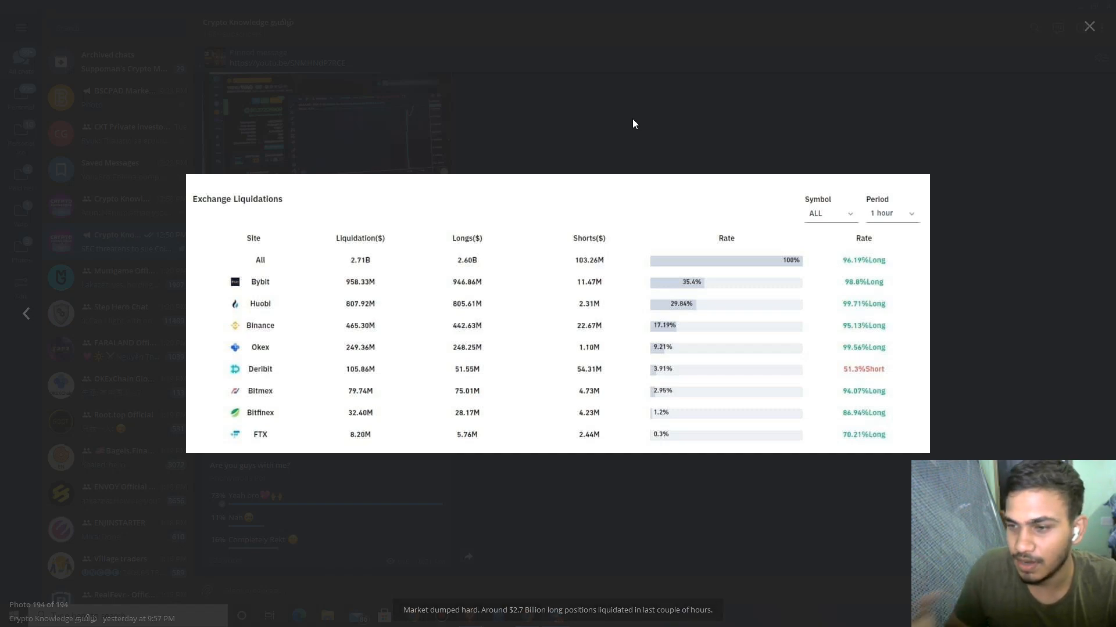
pyautogui.click(603, 126)
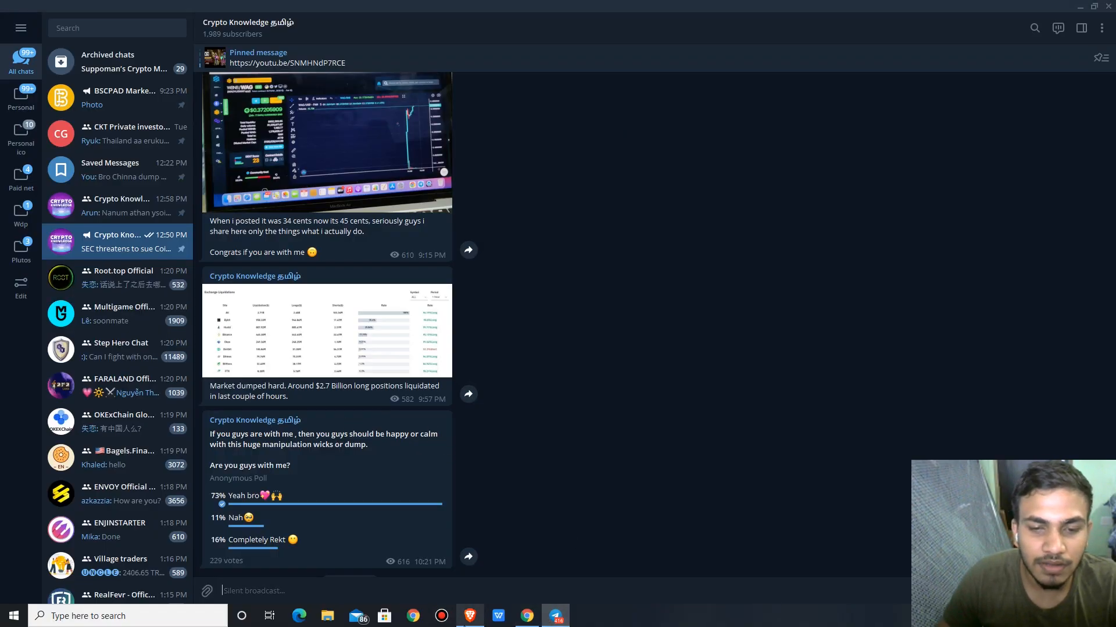
pyautogui.click(442, 616)
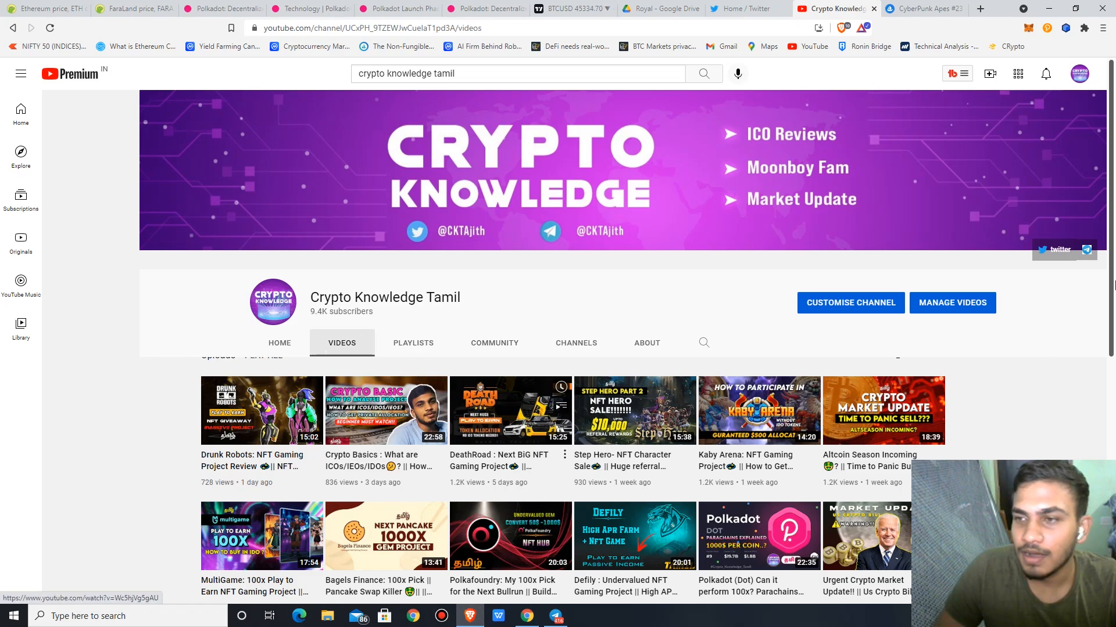
pyautogui.scroll(-1, 524, 348)
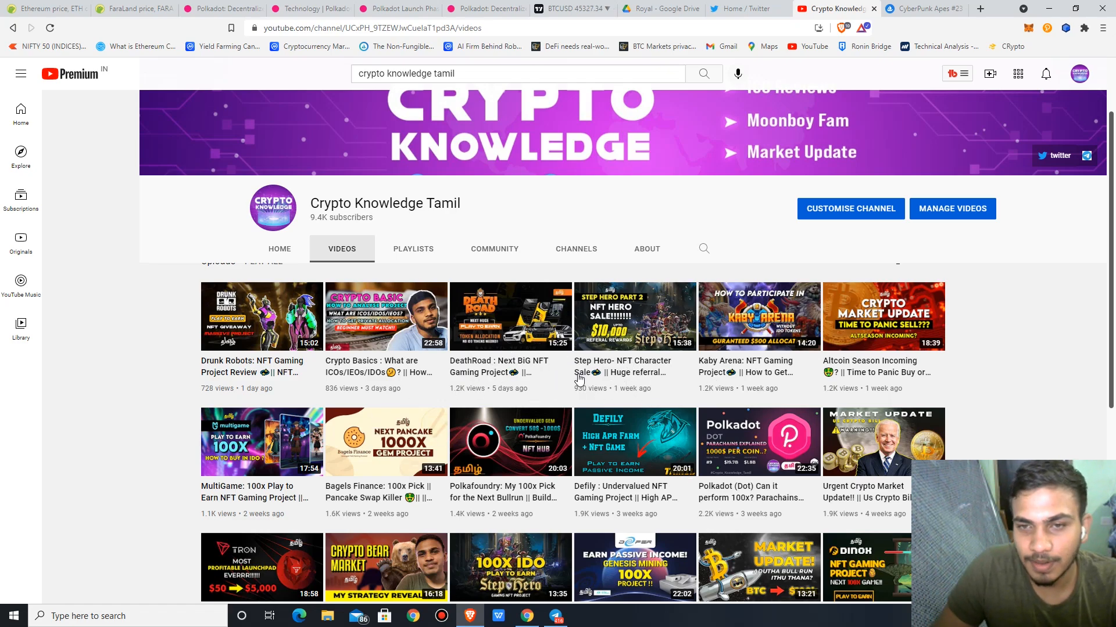
pyautogui.scroll(-1, 1109, 329)
pyautogui.scroll(-1, 1109, 329)
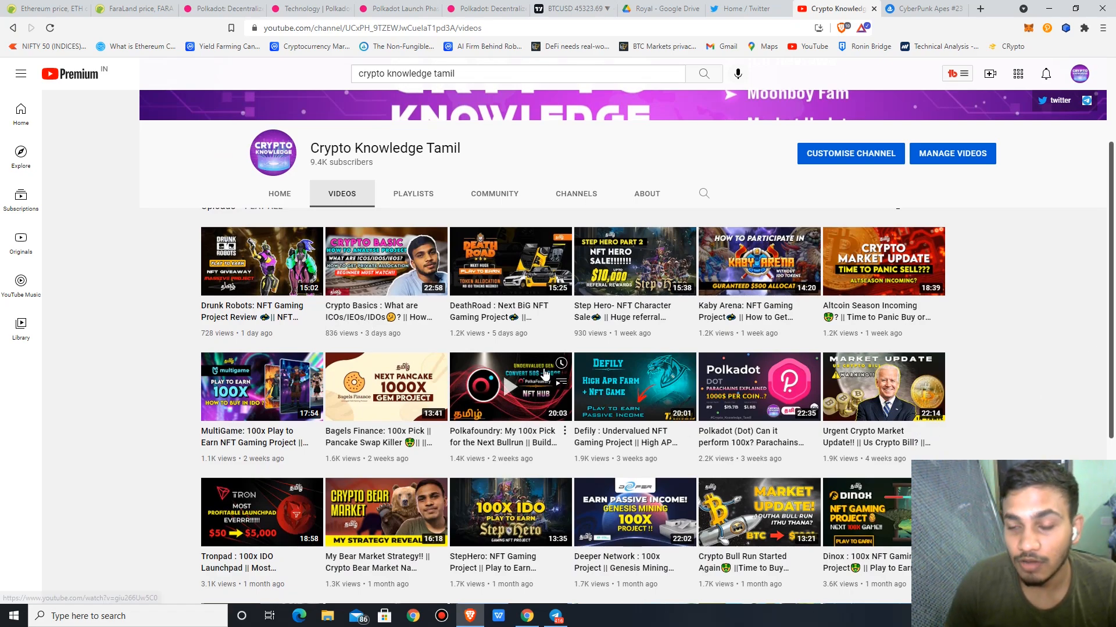
pyautogui.moveTo(883, 316)
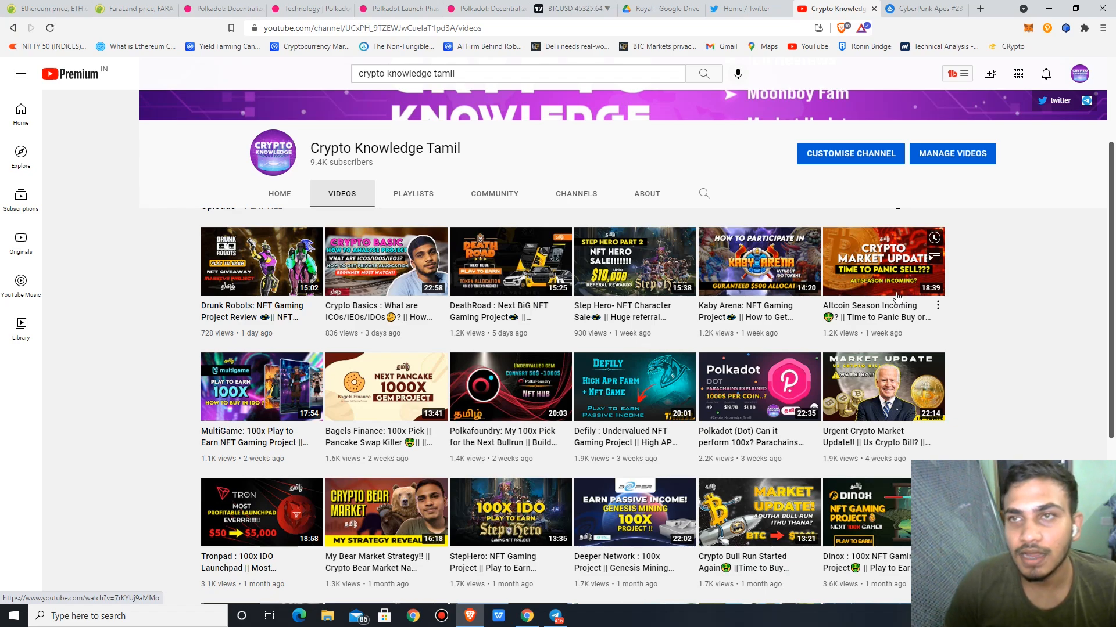
pyautogui.click(527, 617)
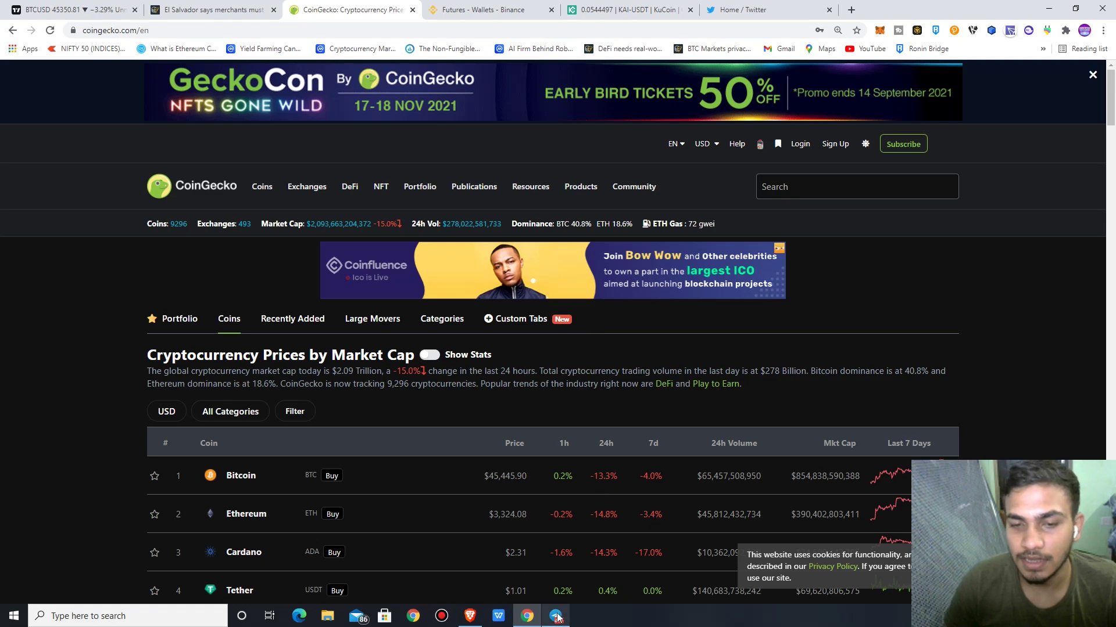
pyautogui.click(556, 617)
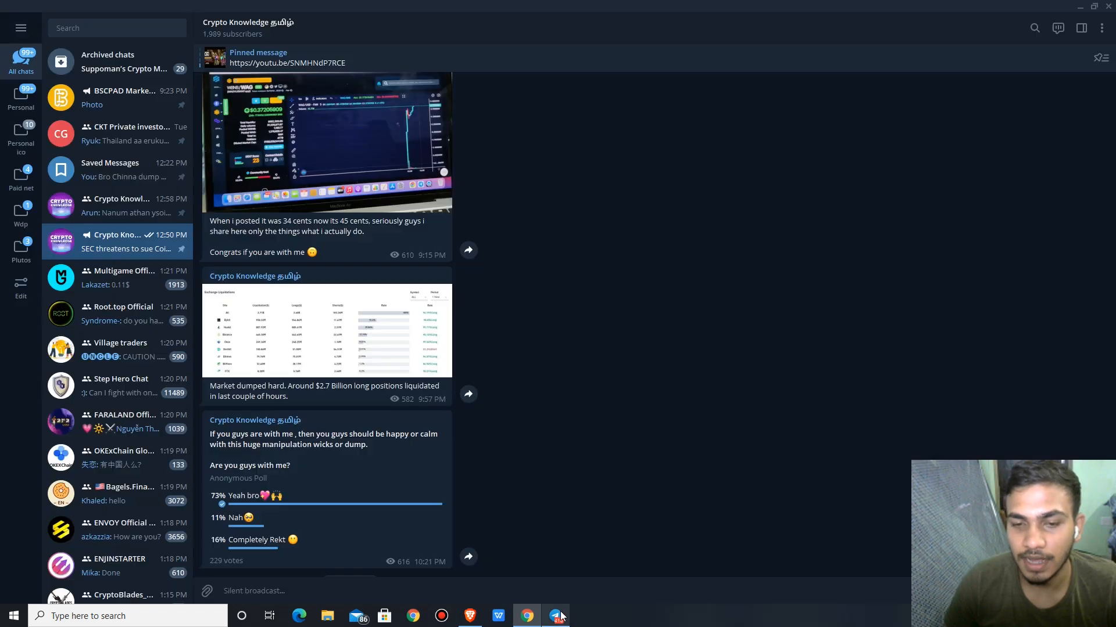
pyautogui.click(525, 614)
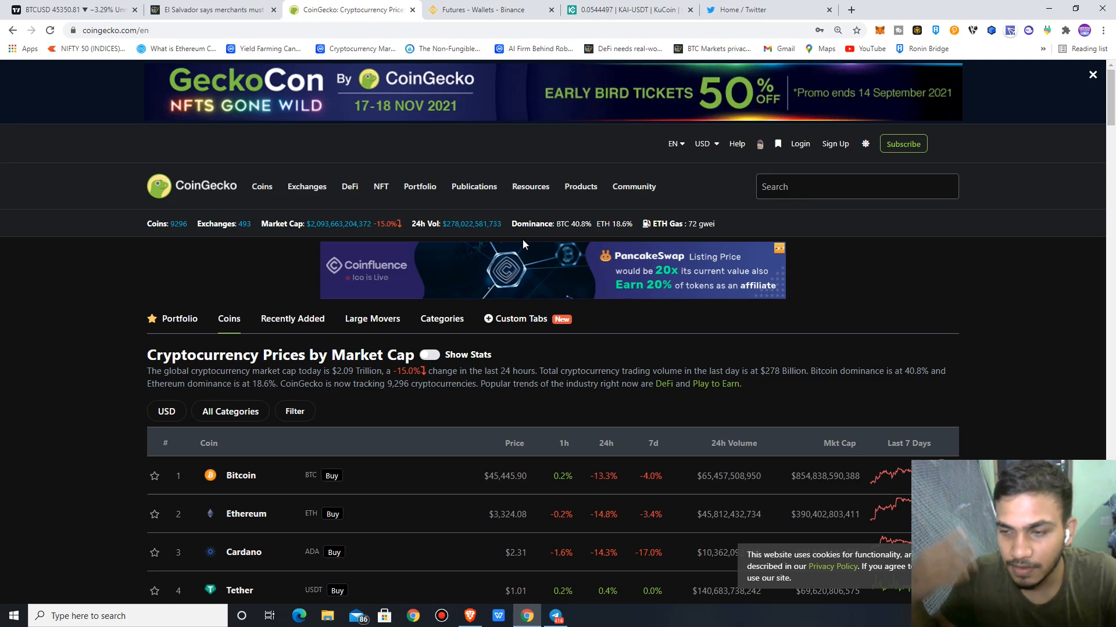
pyautogui.click(558, 616)
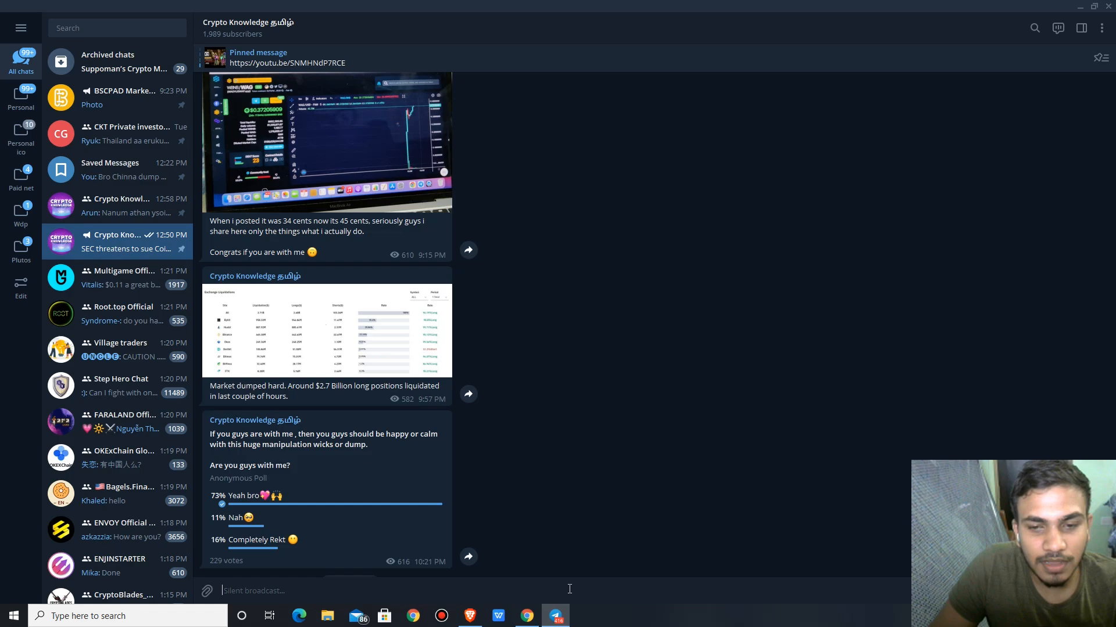
pyautogui.click(526, 616)
pyautogui.scroll(-5, 446, 325)
pyautogui.scroll(-3, 445, 325)
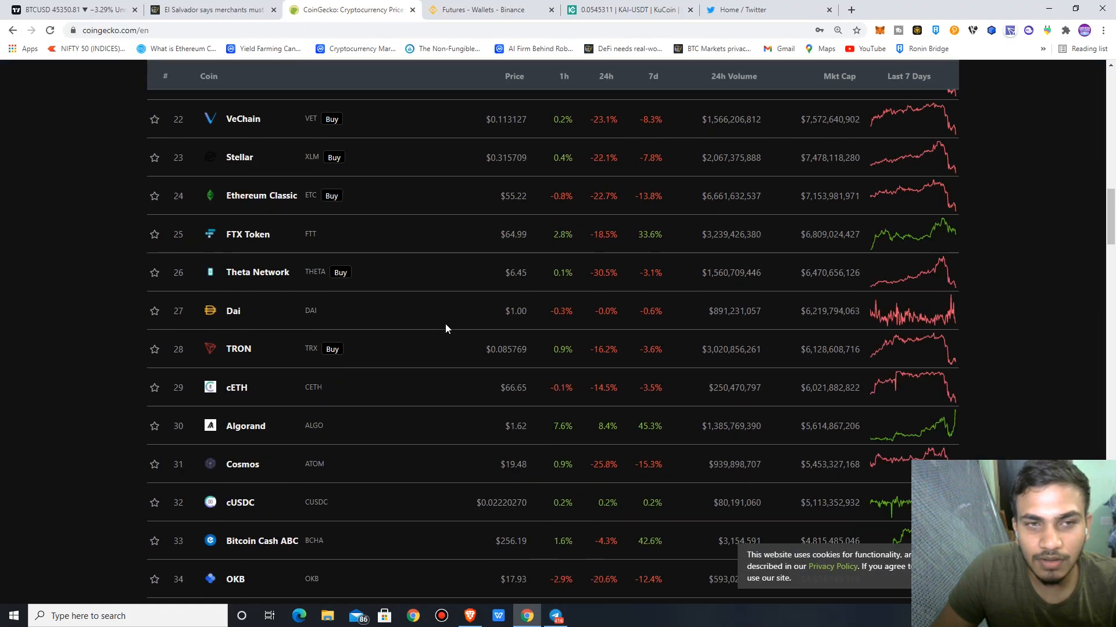
pyautogui.scroll(-2, 446, 326)
pyautogui.scroll(-5, 445, 328)
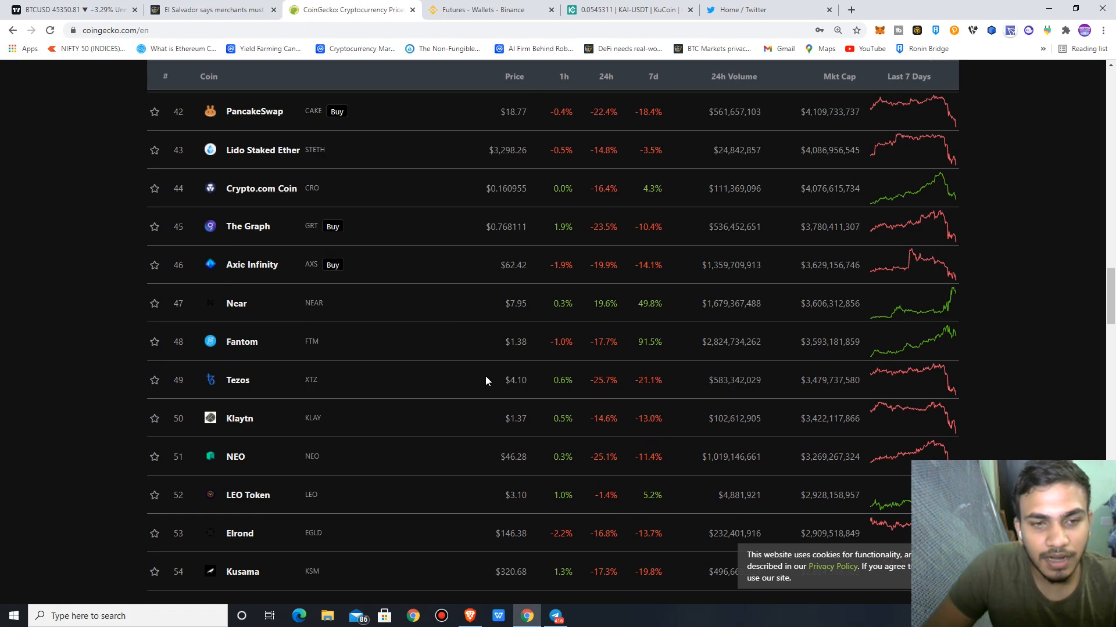
pyautogui.click(558, 618)
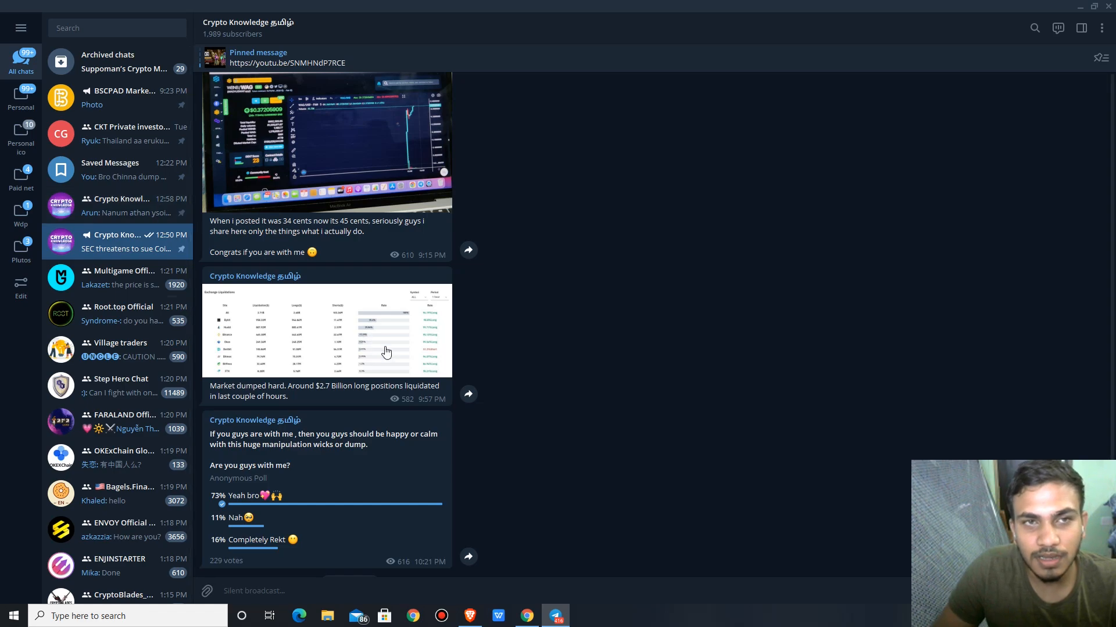
pyautogui.click(554, 617)
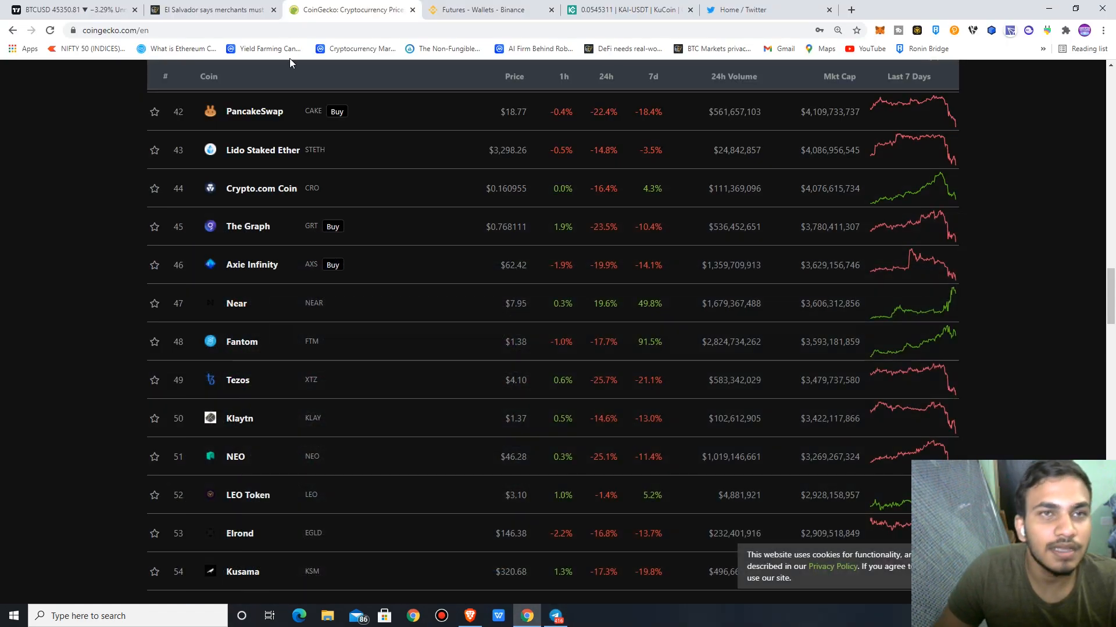
pyautogui.scroll(5, 276, 130)
pyautogui.scroll(10, 257, 223)
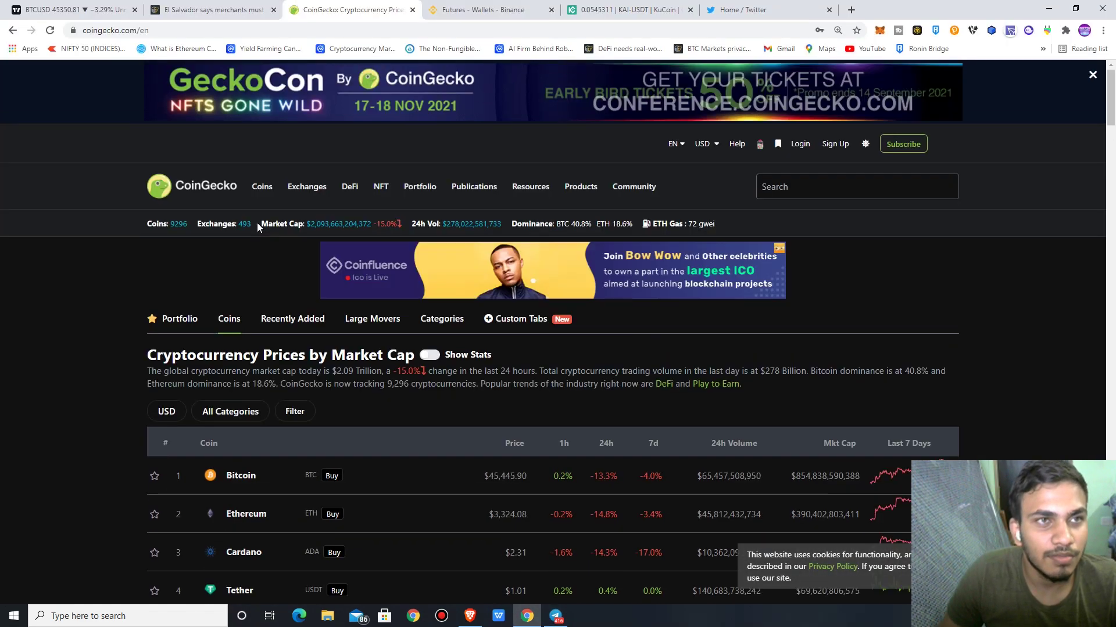
# Dismiss the Max devices notice on the BTCUSD chart, then switch to the El Salvador merchants article.
pyautogui.click(52, 12)
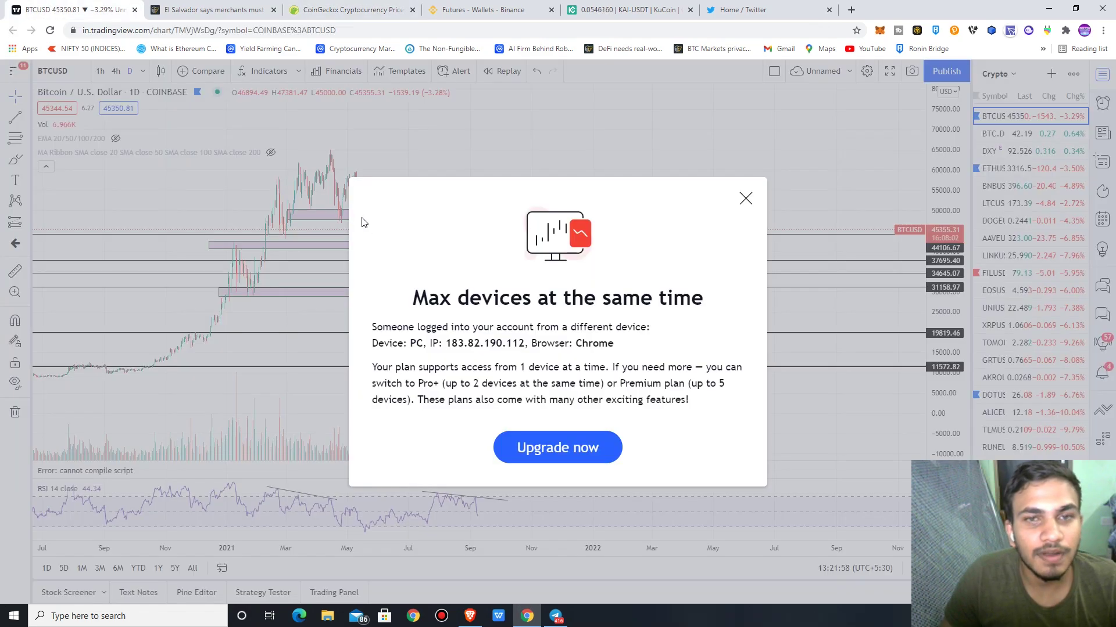
pyautogui.click(746, 201)
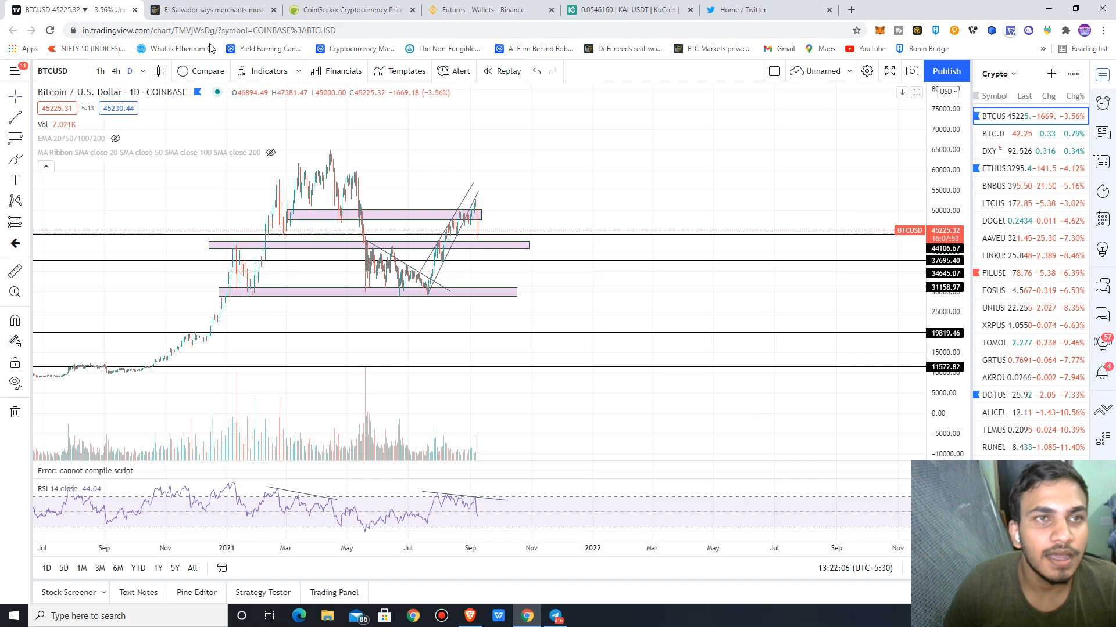
pyautogui.click(214, 10)
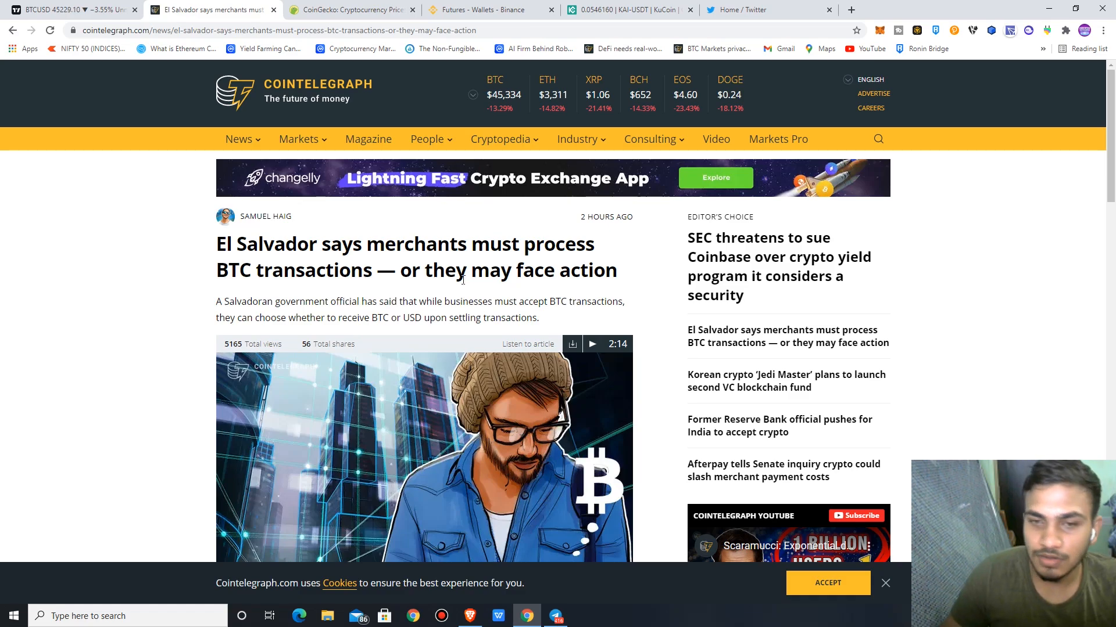
pyautogui.moveTo(1109, 93); pyautogui.dragTo(1109, 113)
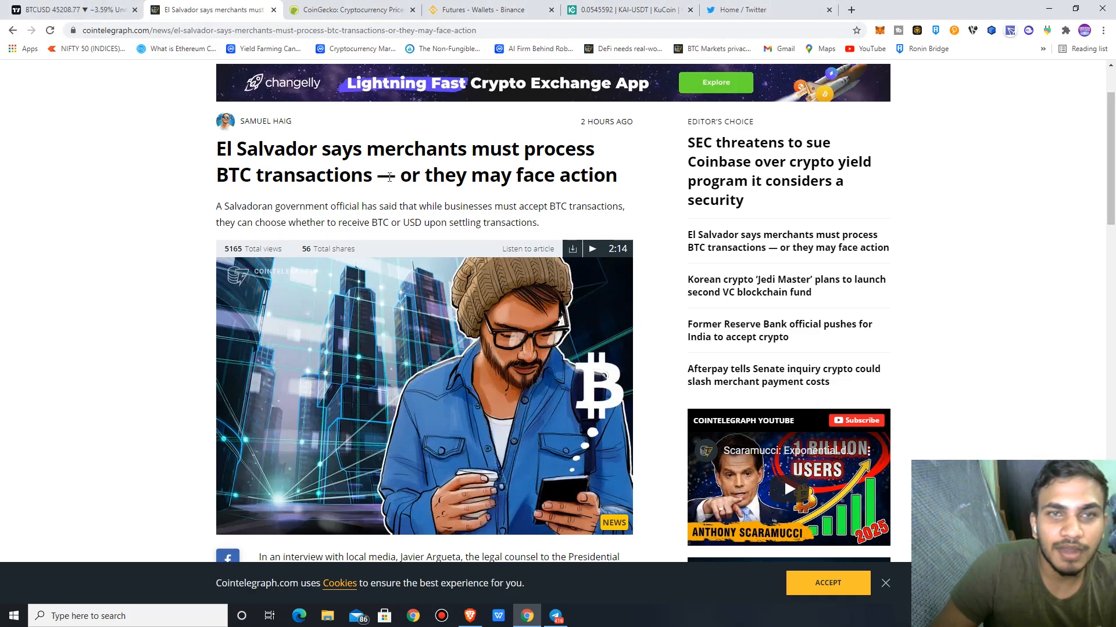
# Return from the Cointelegraph article to the Bitcoin/USD chart.
pyautogui.click(70, 10)
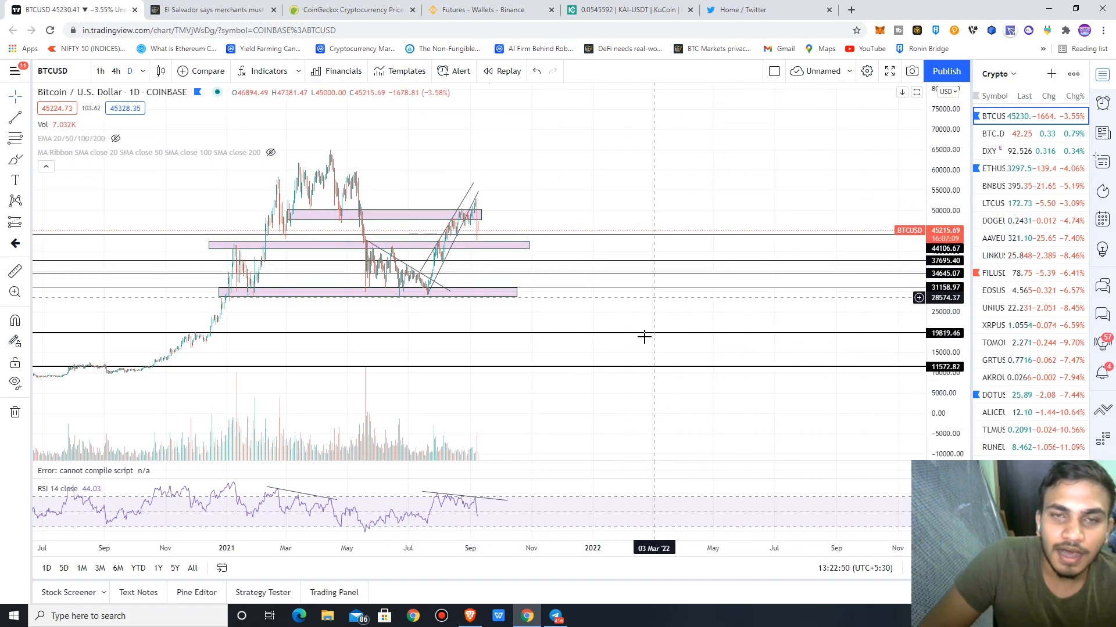
pyautogui.scroll(-3, 610, 375)
pyautogui.scroll(-2, 575, 401)
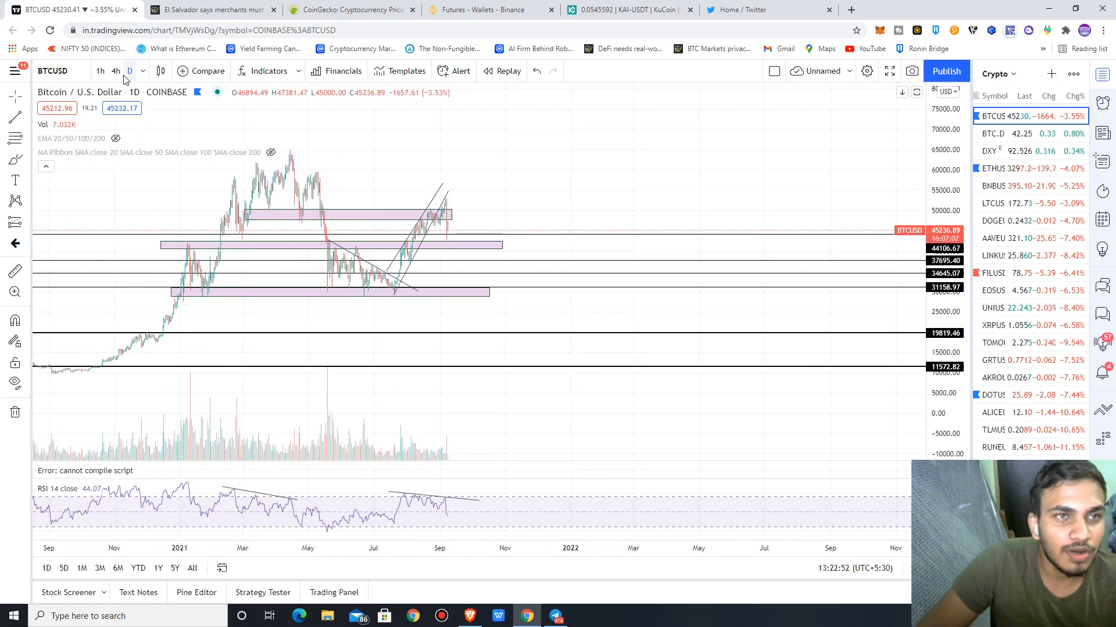
# Switch the BTCUSD chart to weekly candles and pan around future and 2021 dates.
pyautogui.click(144, 71)
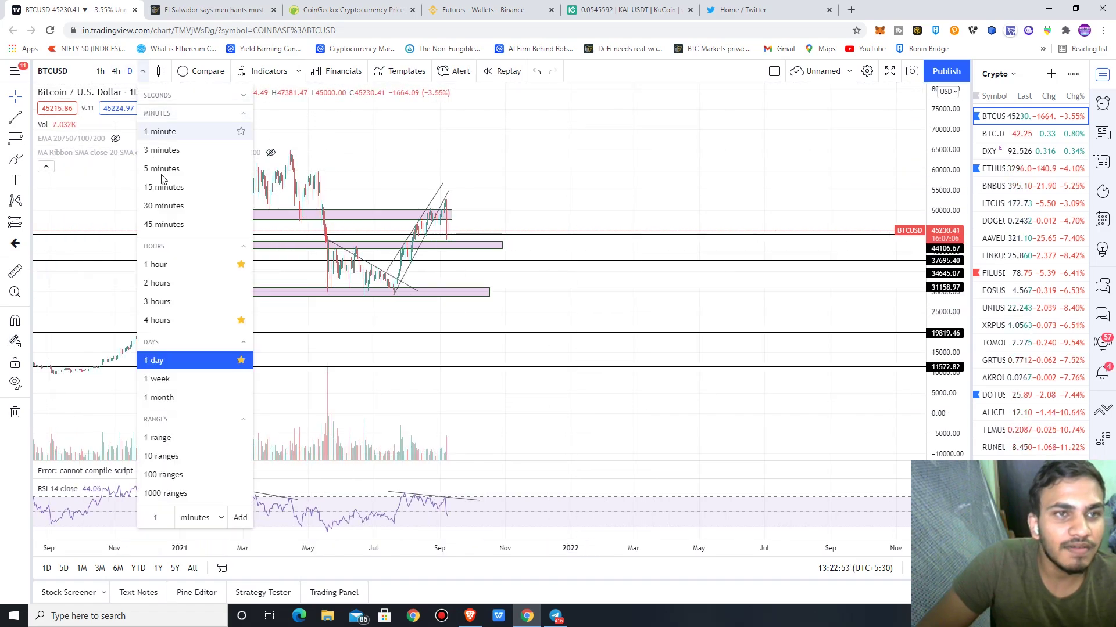
pyautogui.click(183, 383)
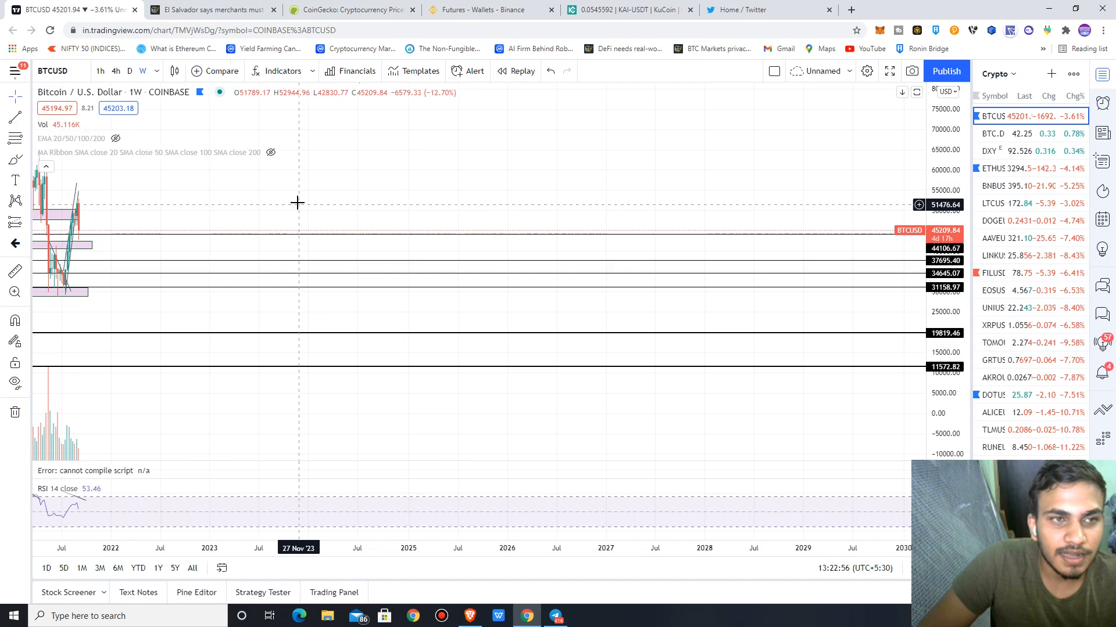
pyautogui.moveTo(737, 186); pyautogui.dragTo(489, 227)
pyautogui.scroll(3, 488, 227)
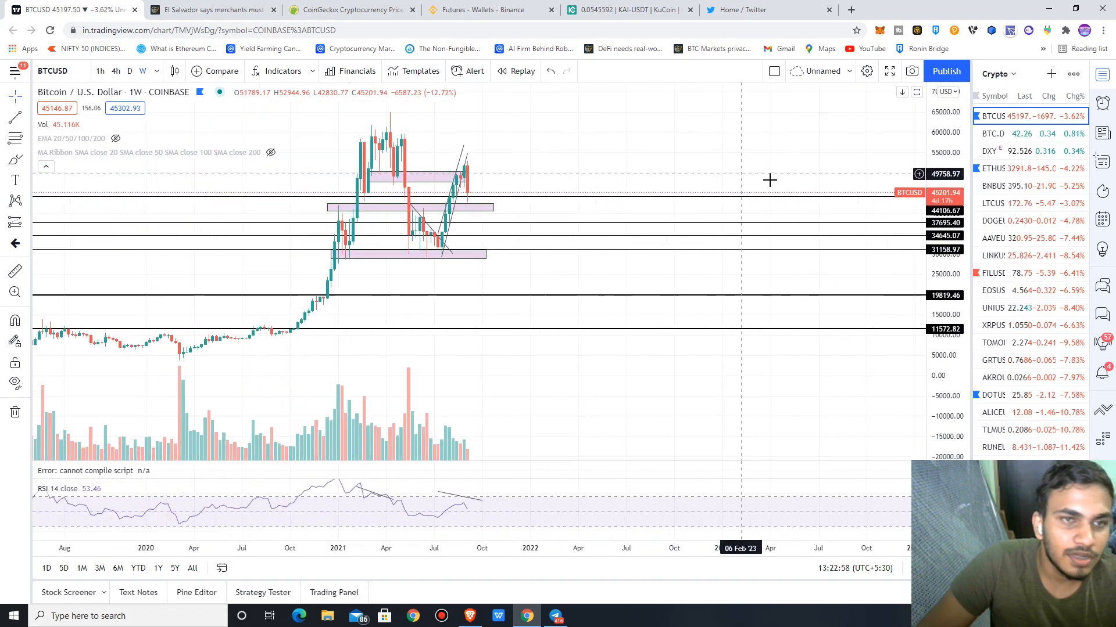
pyautogui.moveTo(767, 179); pyautogui.dragTo(353, 261)
pyautogui.moveTo(139, 292); pyautogui.dragTo(536, 327)
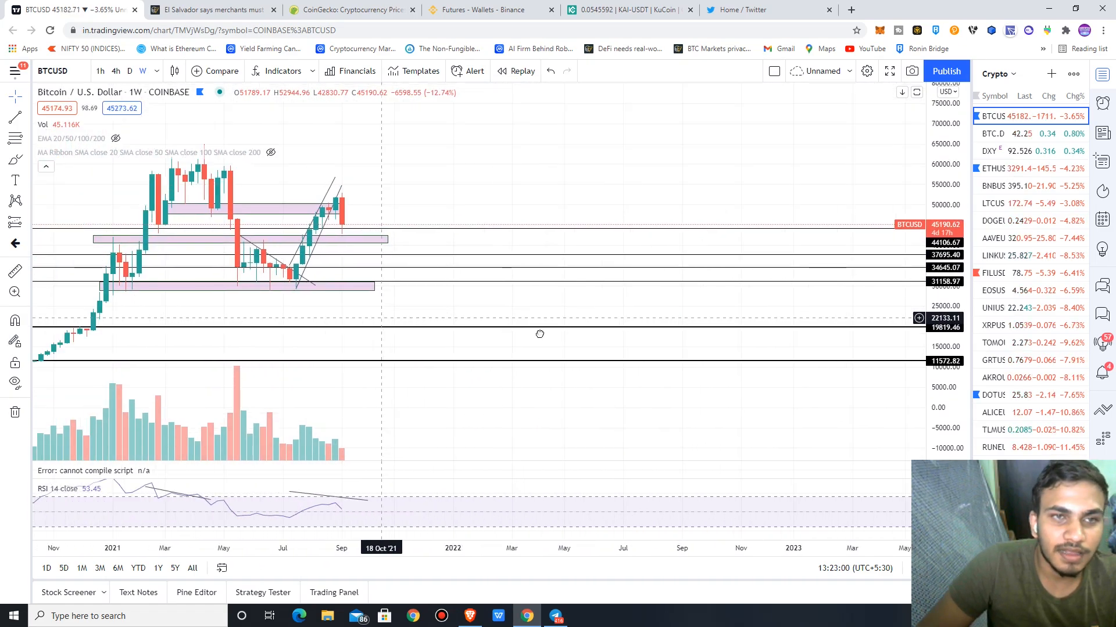
# Switch to daily candles and reposition the 2021 price history and RSI pane.
pyautogui.click(129, 71)
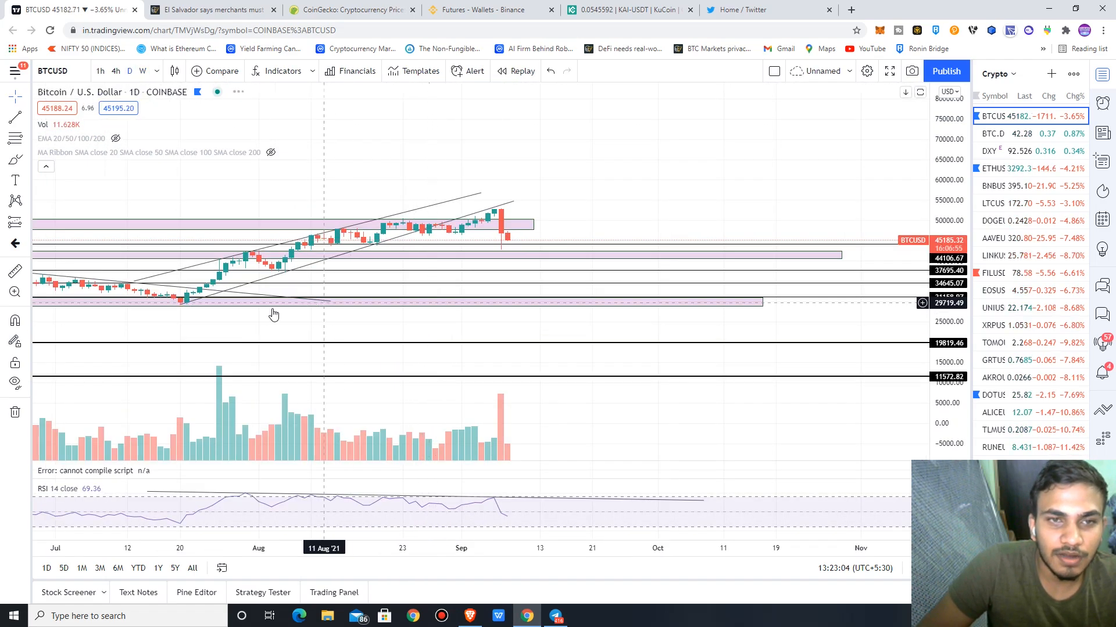
pyautogui.moveTo(374, 277); pyautogui.dragTo(508, 277)
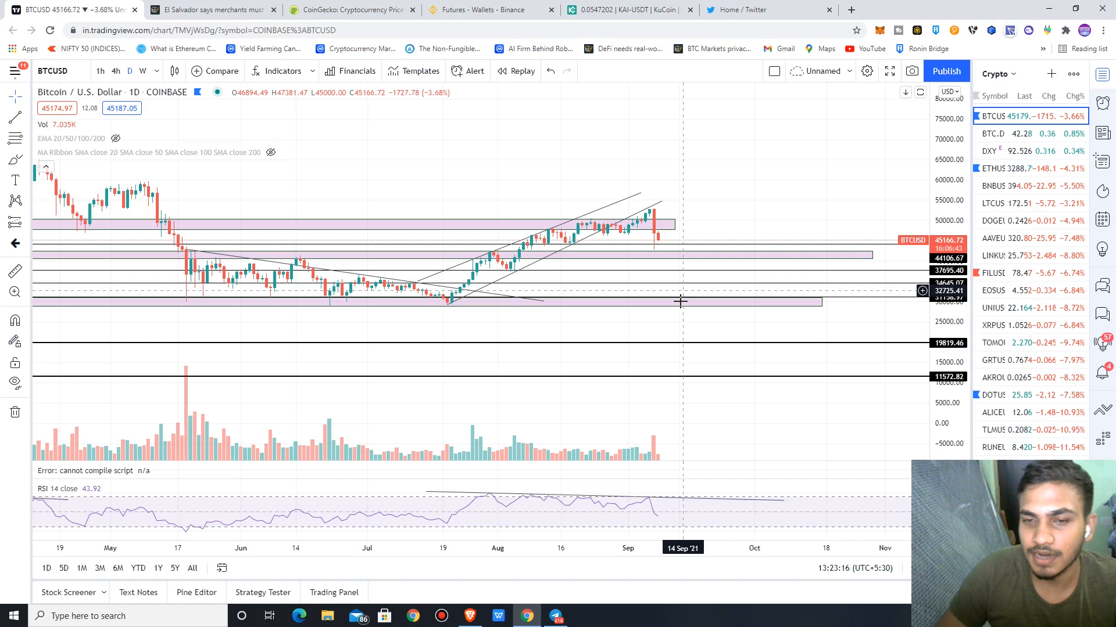
pyautogui.scroll(-5, 689, 305)
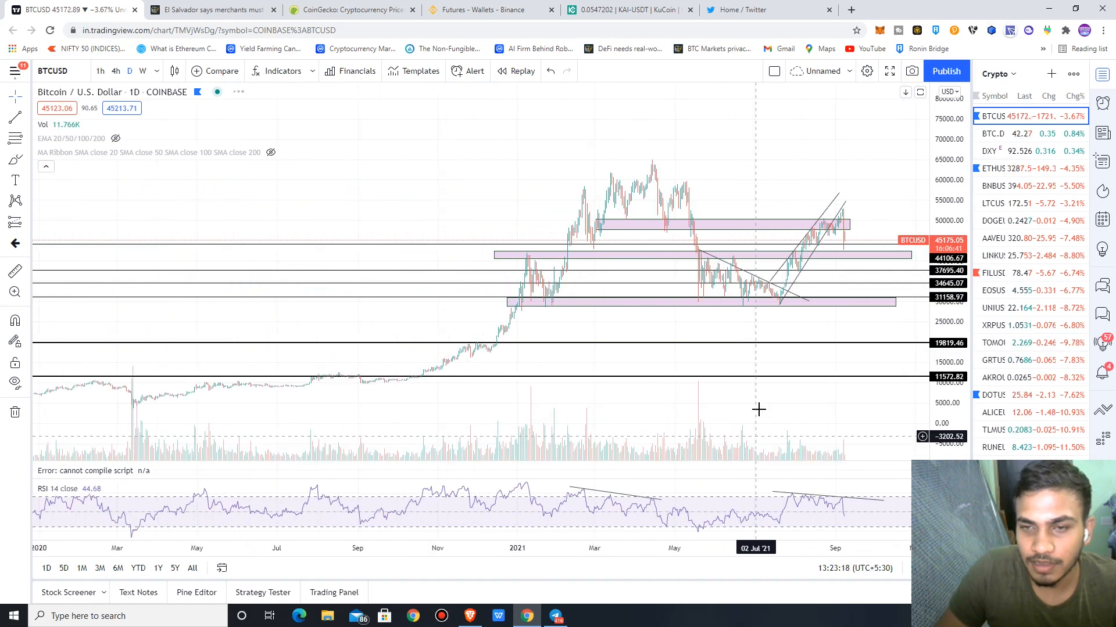
pyautogui.moveTo(717, 329); pyautogui.dragTo(516, 482)
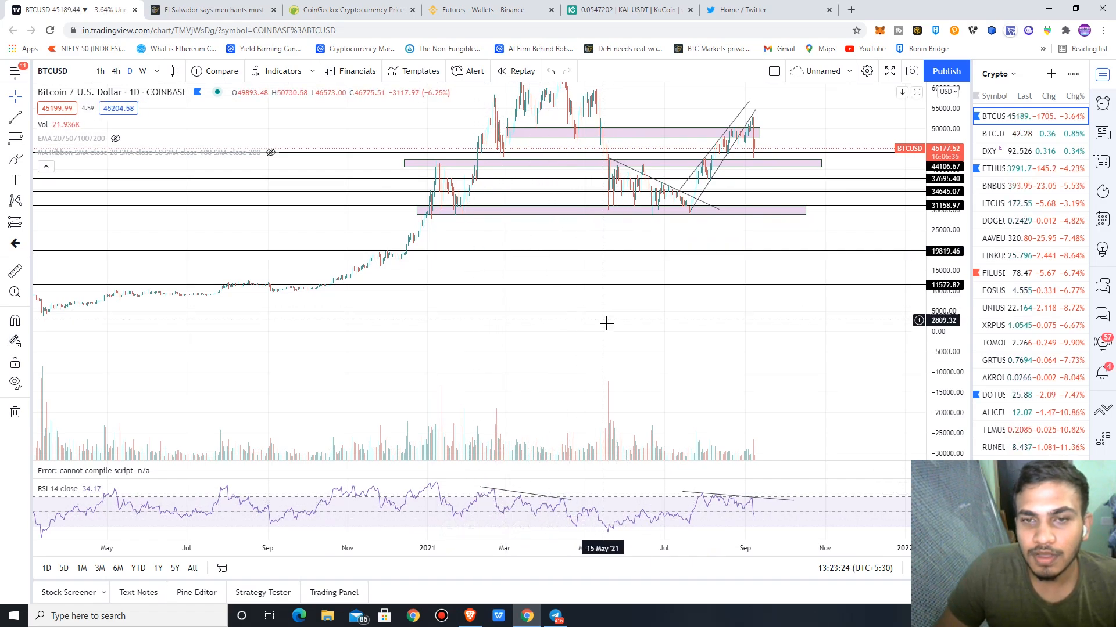
pyautogui.moveTo(602, 324); pyautogui.dragTo(628, 413)
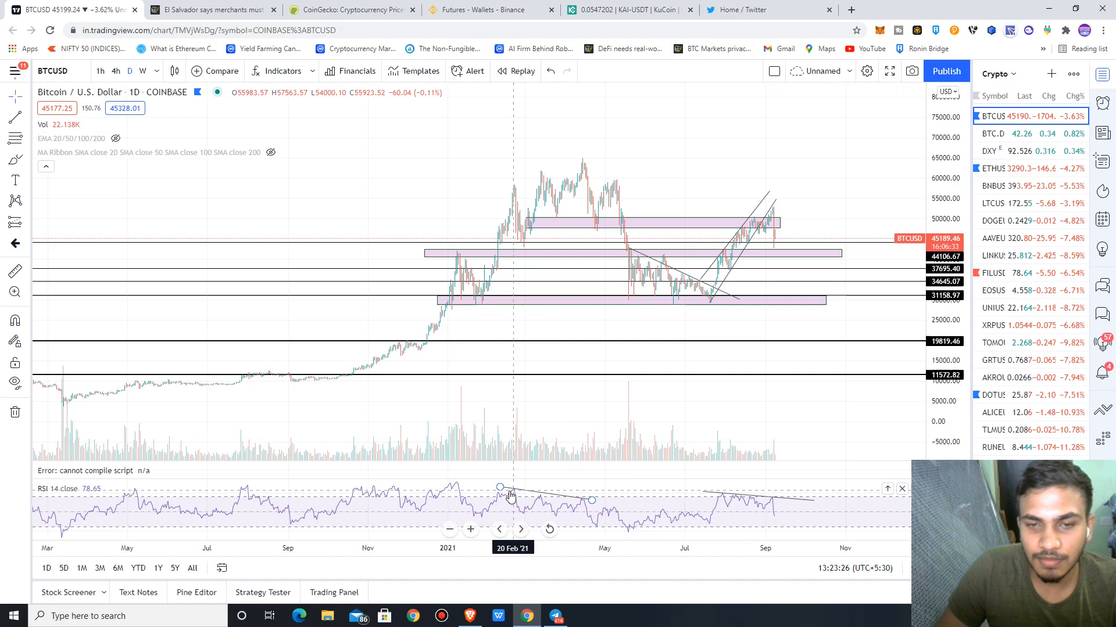
pyautogui.moveTo(622, 488)
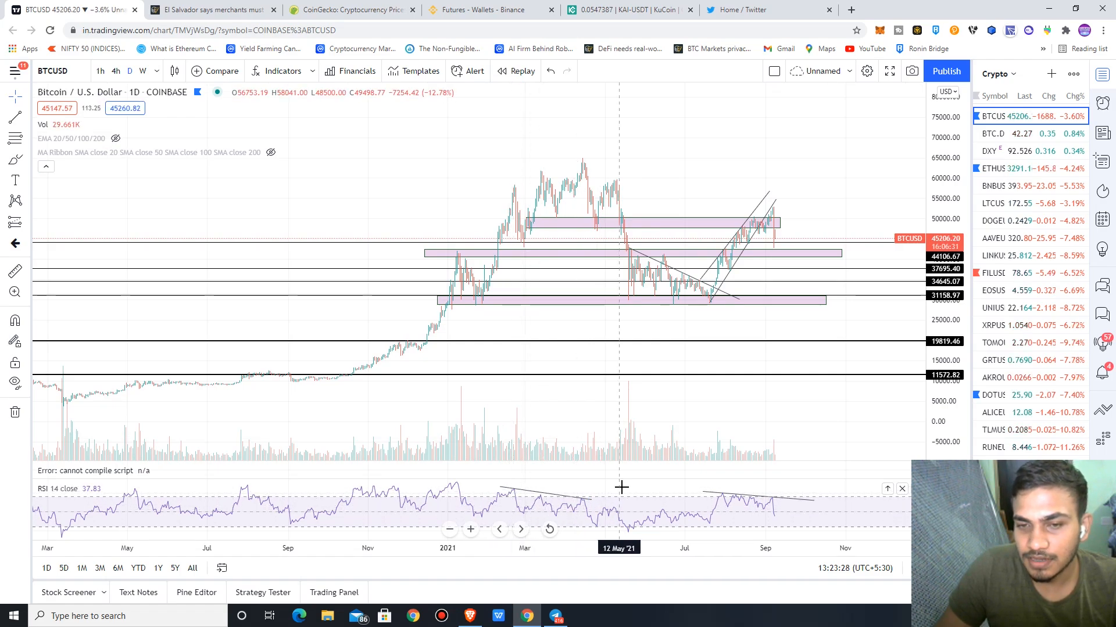
pyautogui.moveTo(621, 487); pyautogui.dragTo(663, 494)
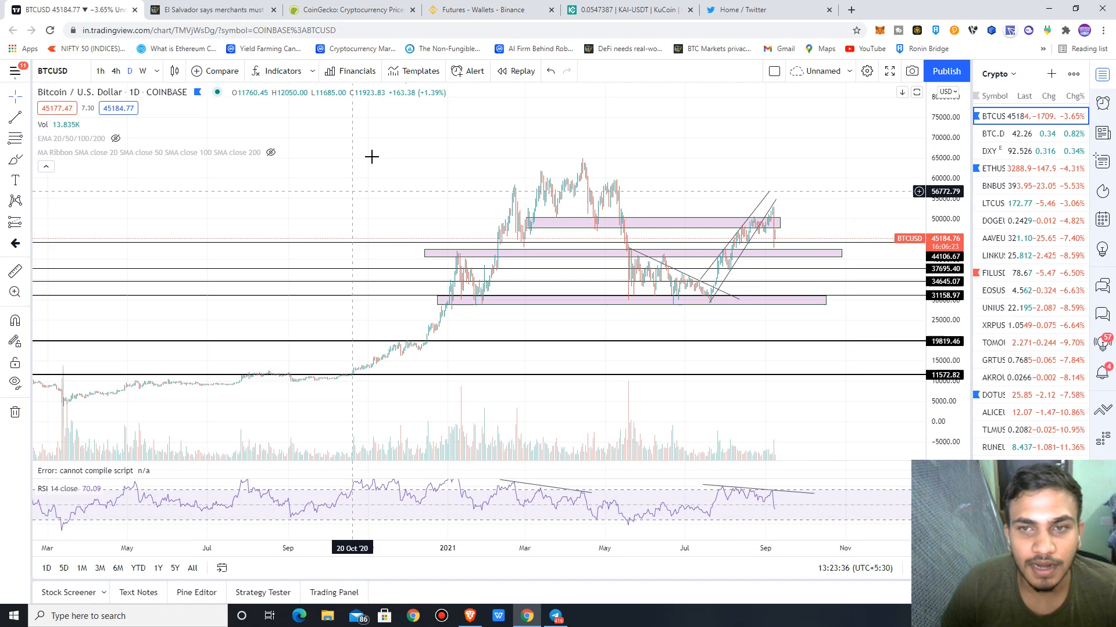
pyautogui.scroll(5, 527, 284)
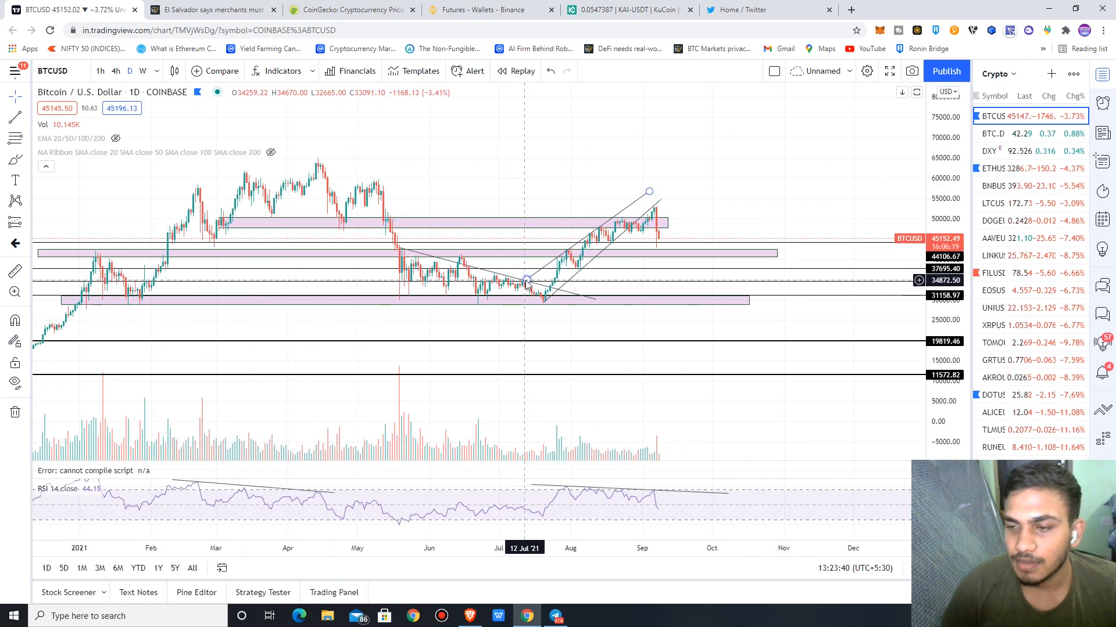
pyautogui.scroll(-1, 1022, 311)
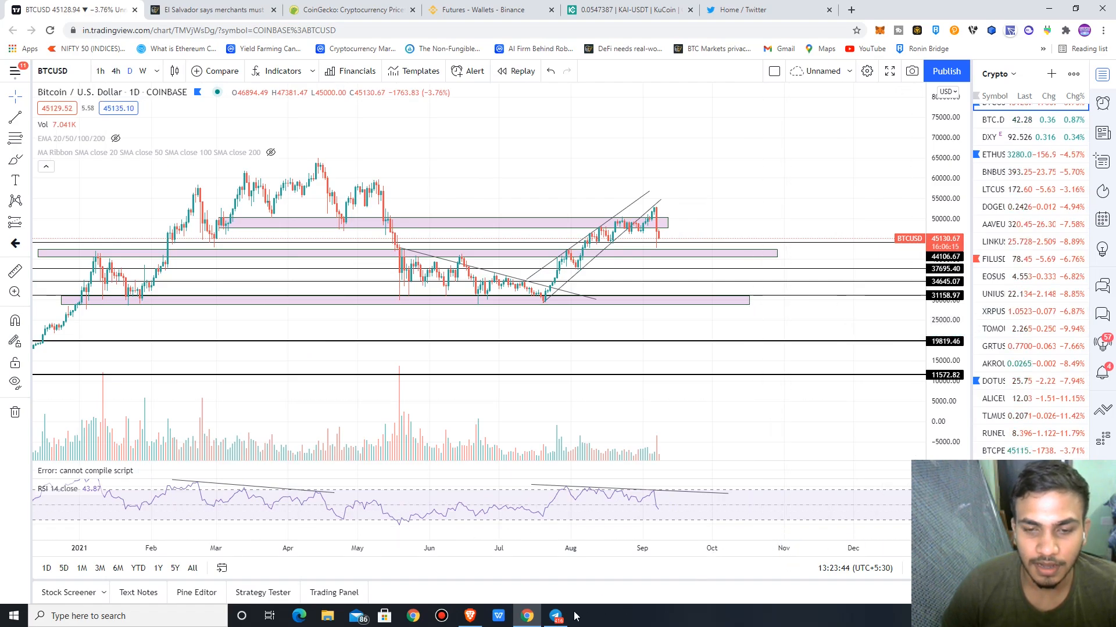
pyautogui.click(556, 616)
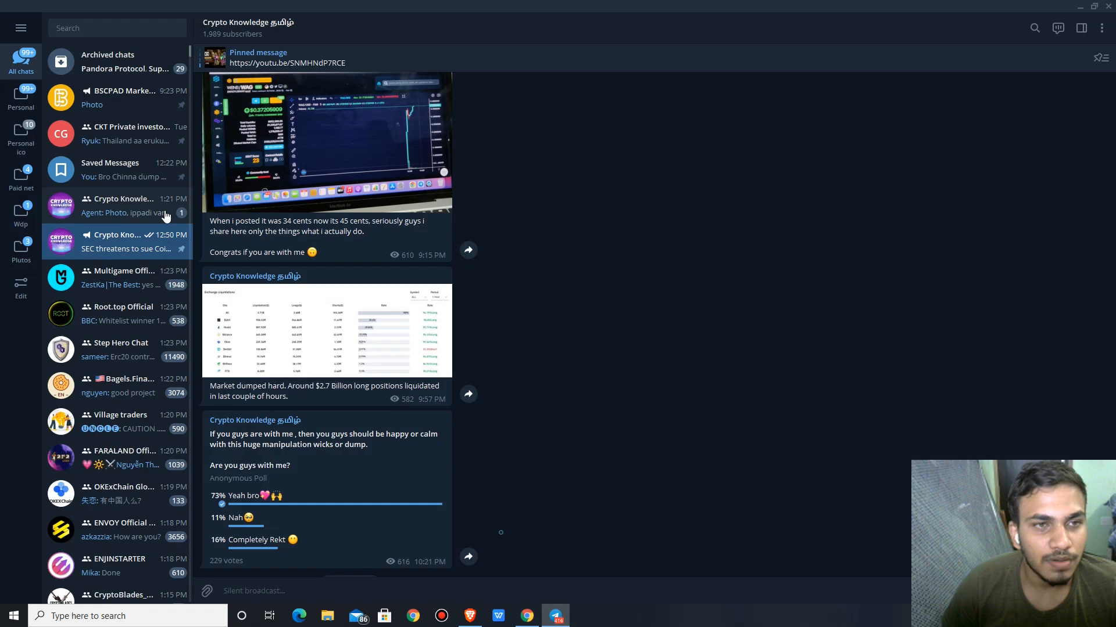
pyautogui.scroll(5, 373, 324)
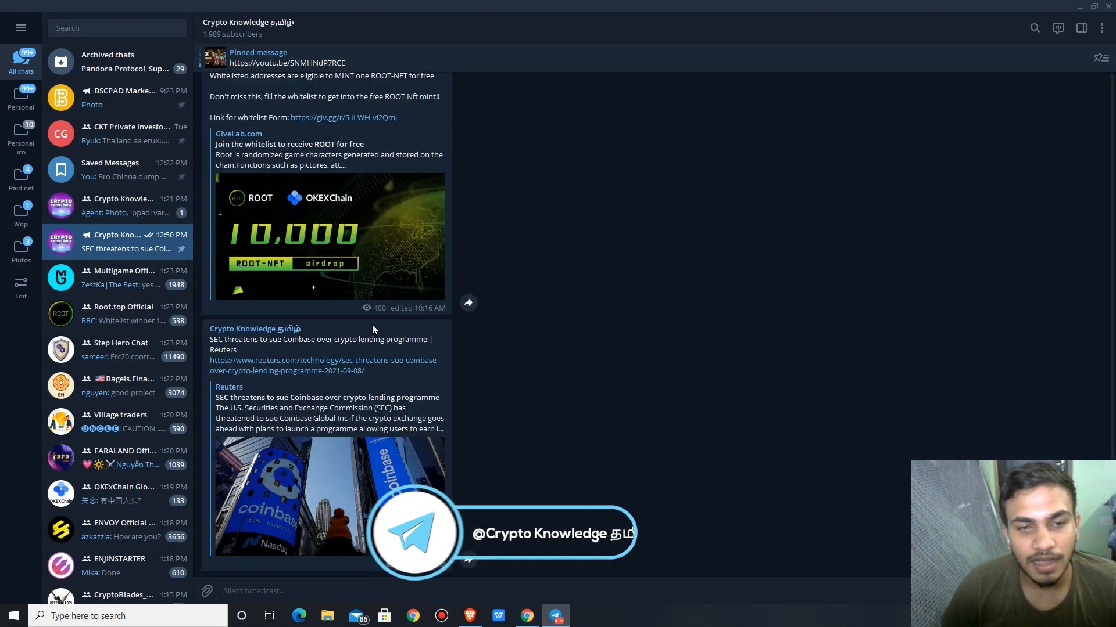
pyautogui.scroll(5, 373, 324)
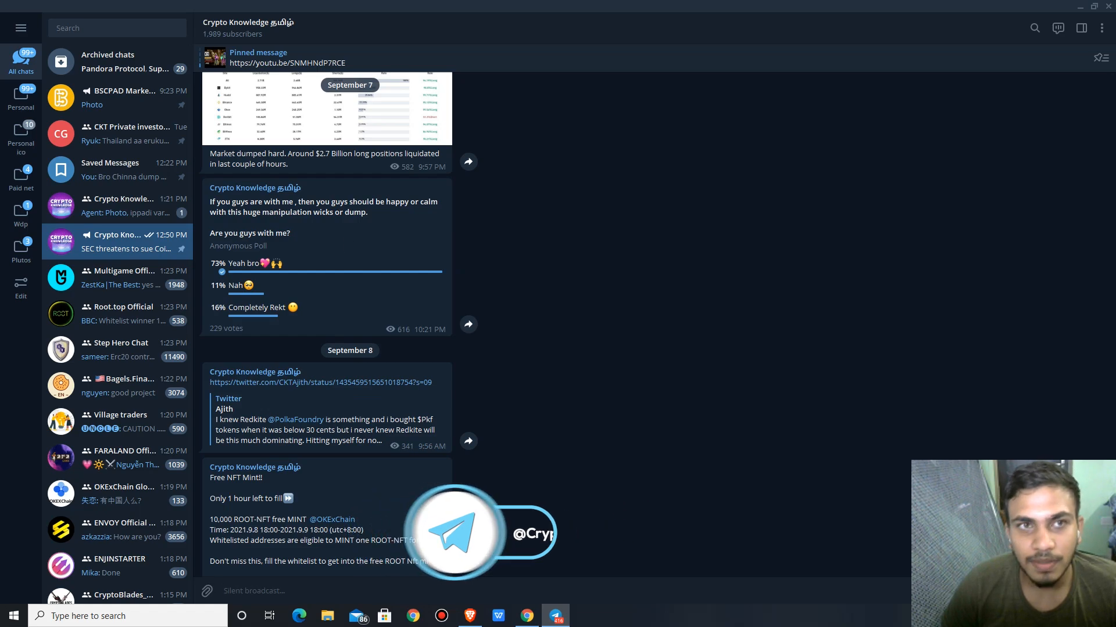
pyautogui.click(556, 618)
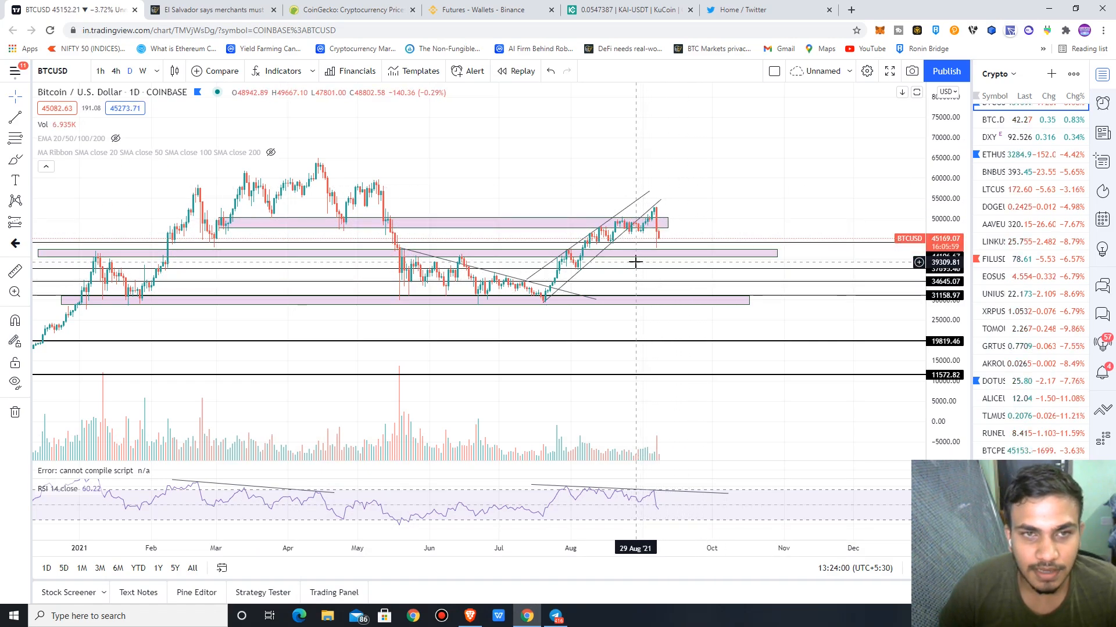
pyautogui.click(328, 230)
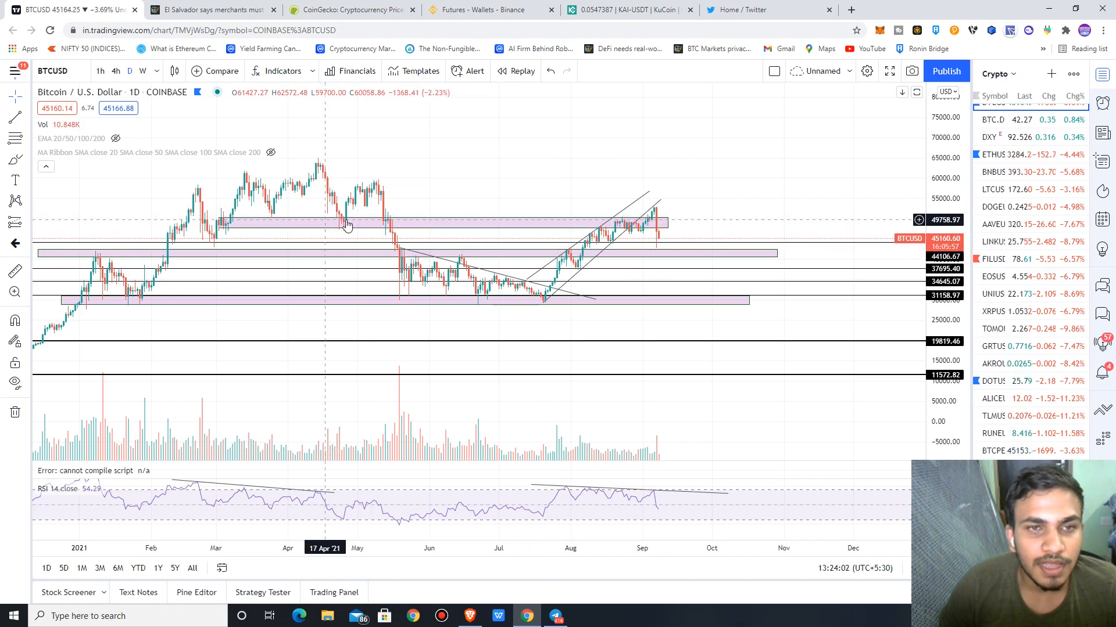
pyautogui.click(564, 222)
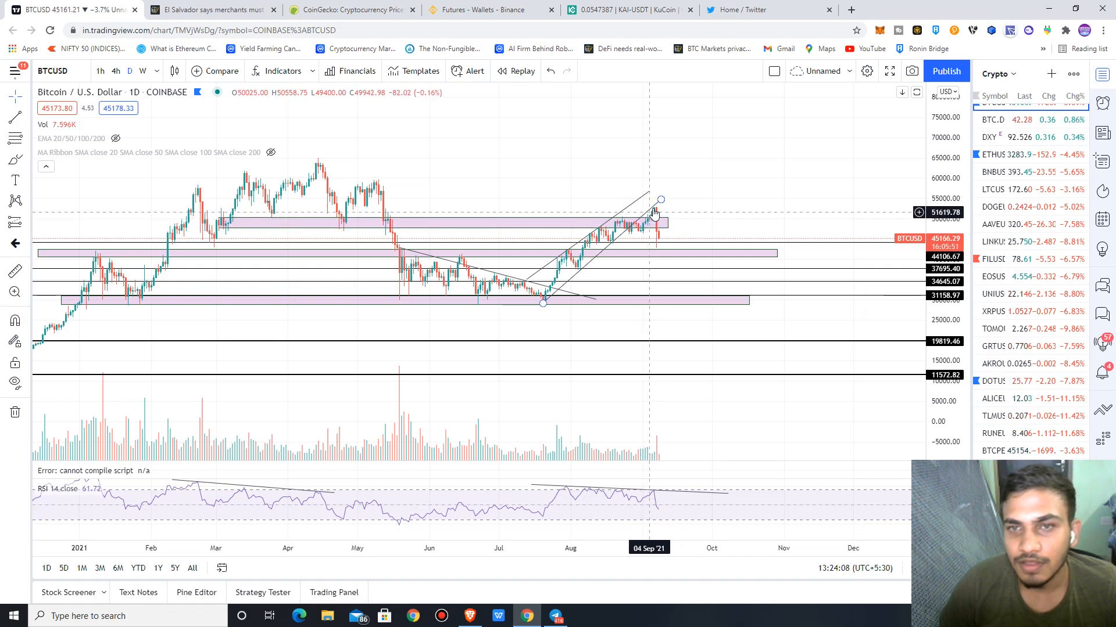
pyautogui.click(670, 253)
pyautogui.press('Escape')
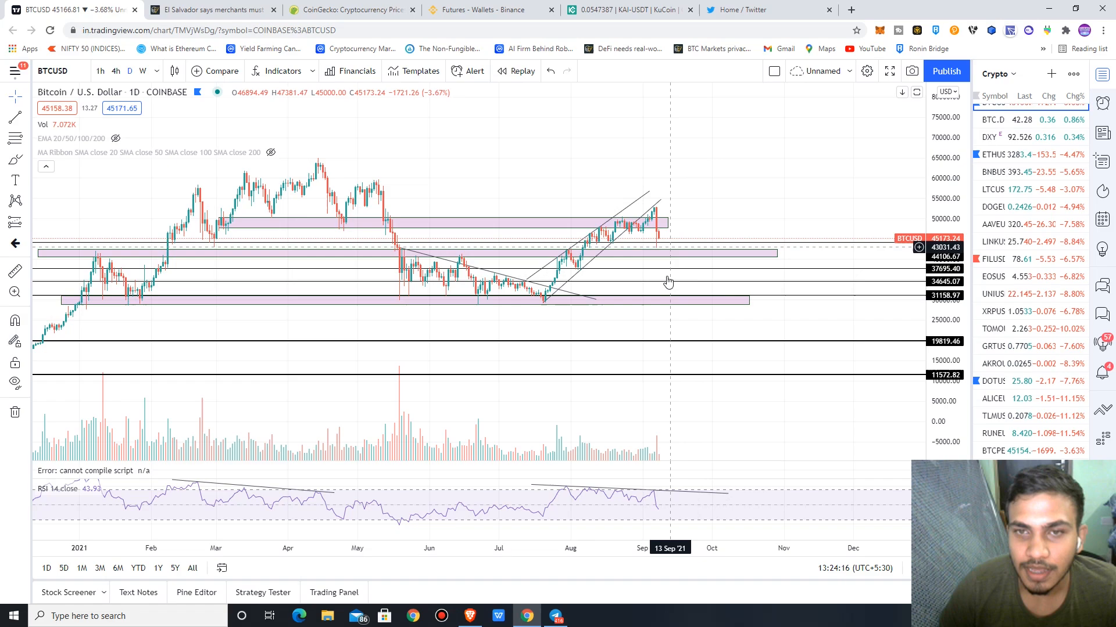
pyautogui.click(689, 254)
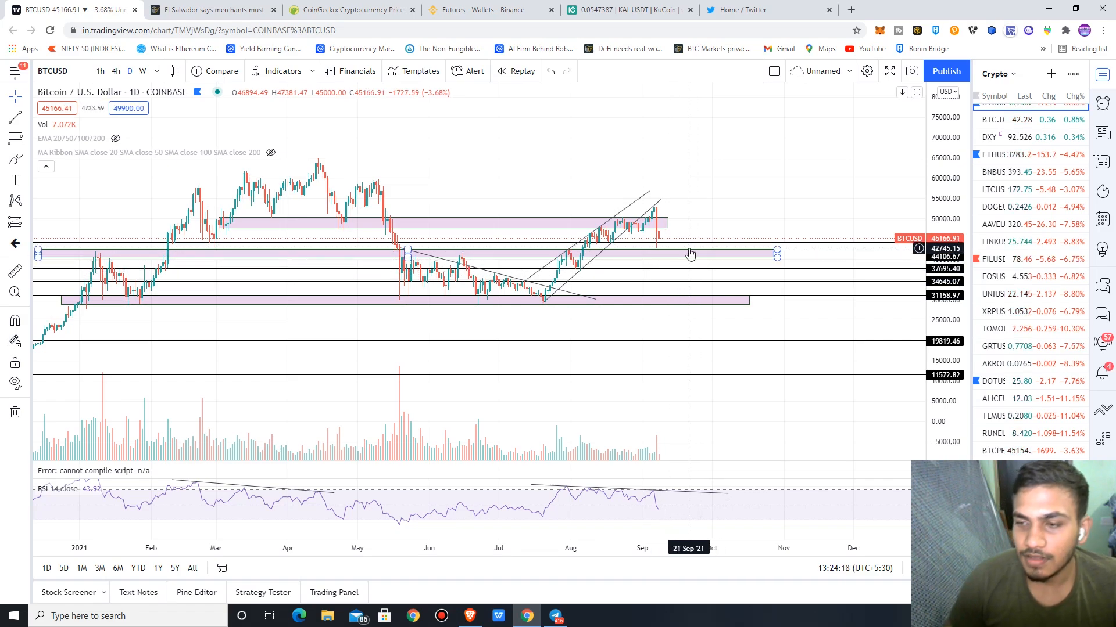
pyautogui.click(689, 234)
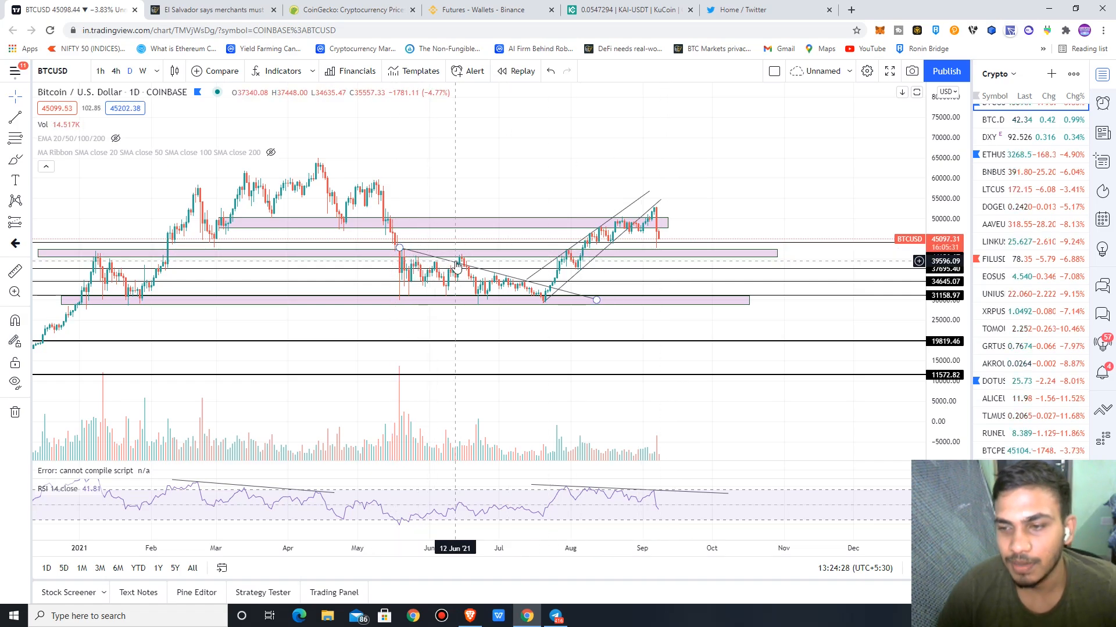
pyautogui.click(545, 259)
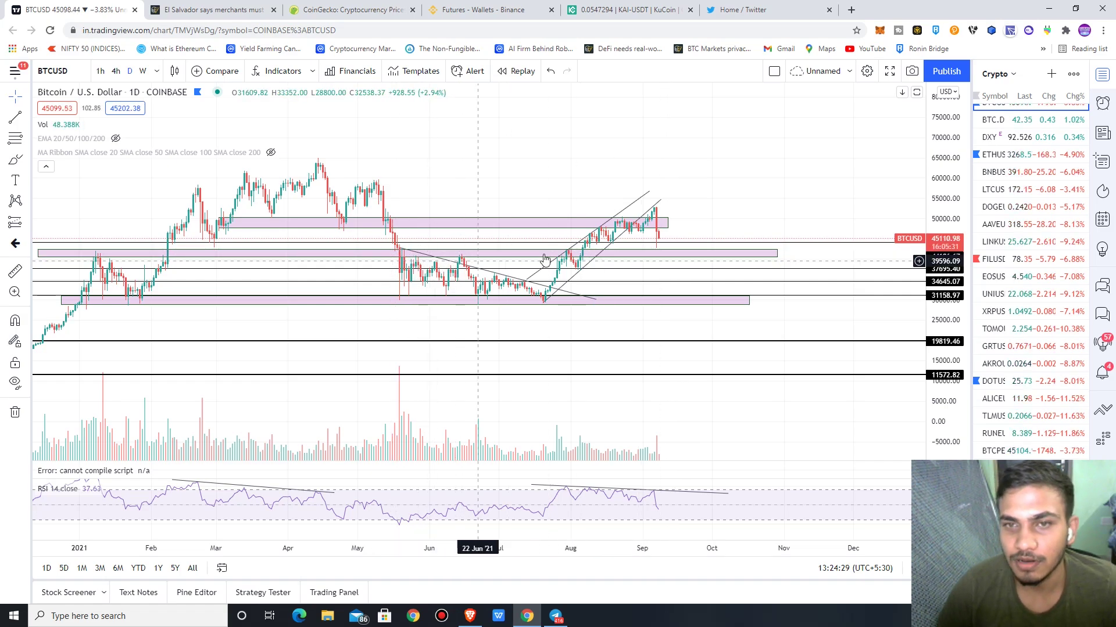
pyautogui.click(688, 253)
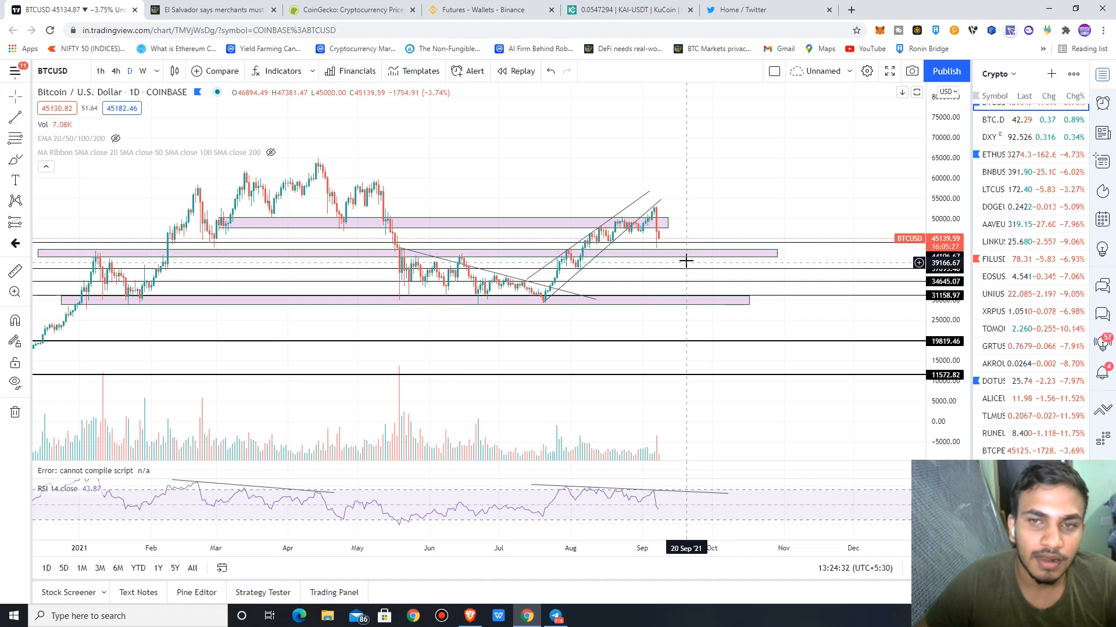
pyautogui.click(687, 287)
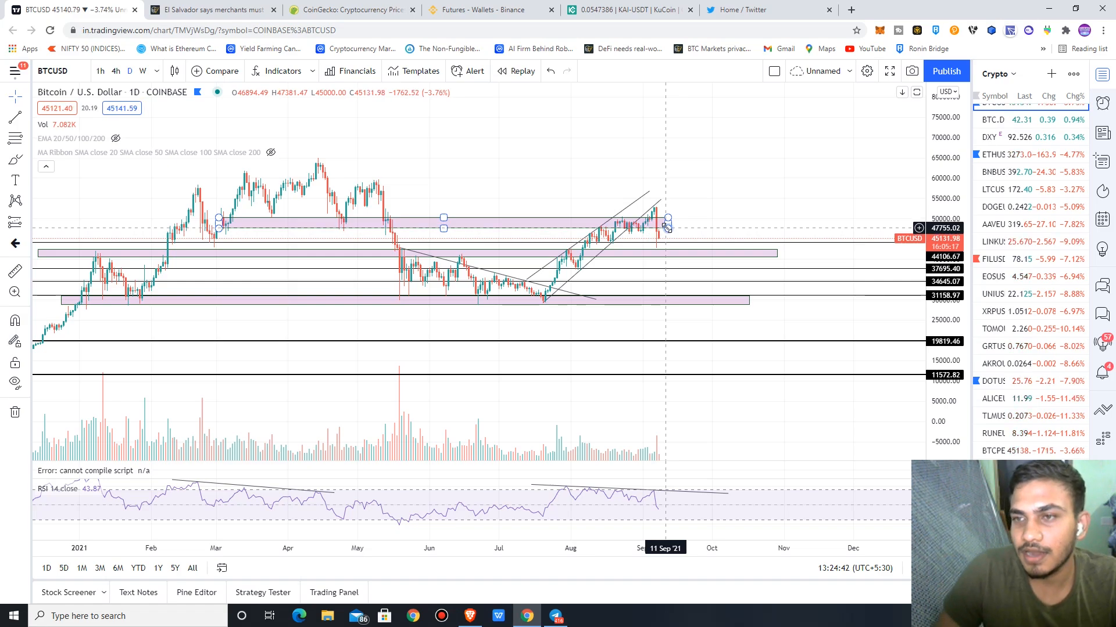
pyautogui.click(674, 218)
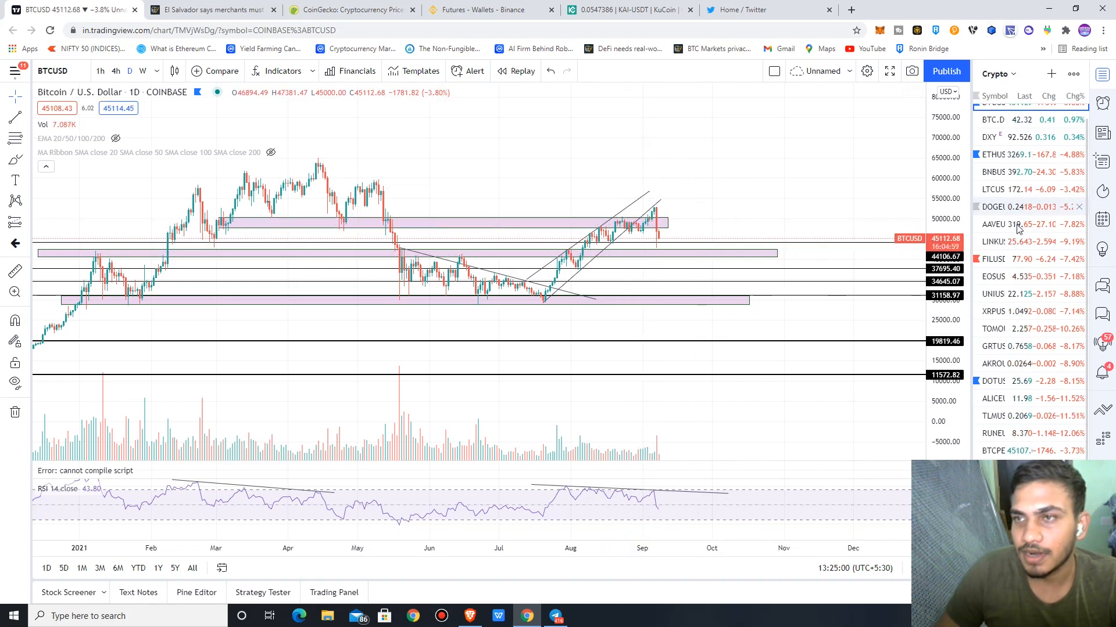
pyautogui.scroll(1, 1019, 227)
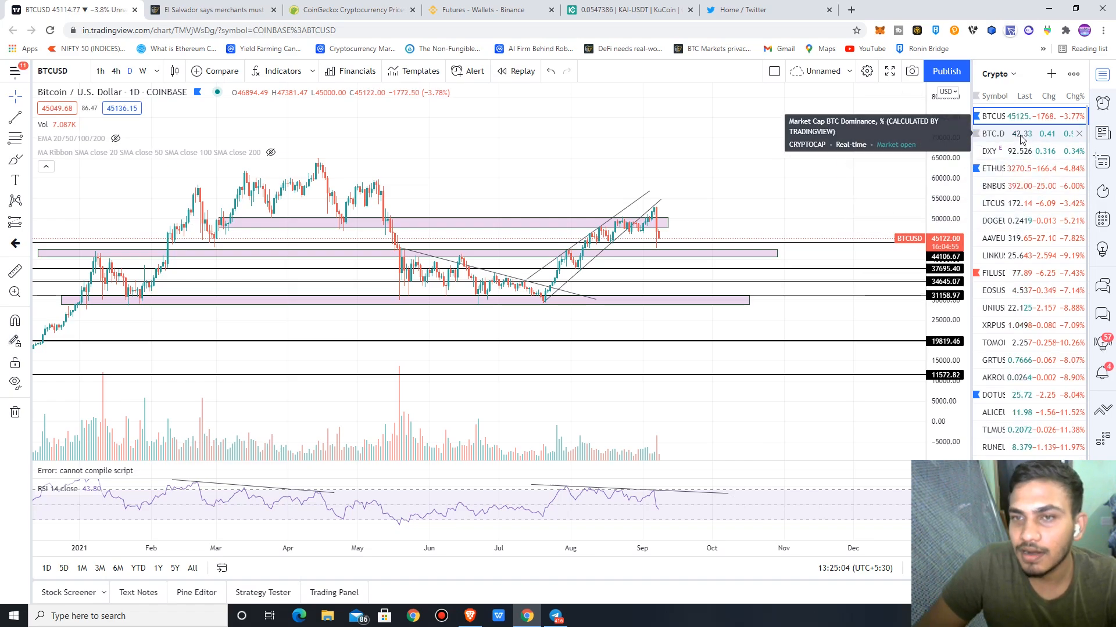
# Switch to the BTC Dominance chart, raise the horizontal line to about 57.44, and pan recent candles mid-view.
pyautogui.click(994, 133)
pyautogui.moveTo(562, 267); pyautogui.dragTo(574, 272)
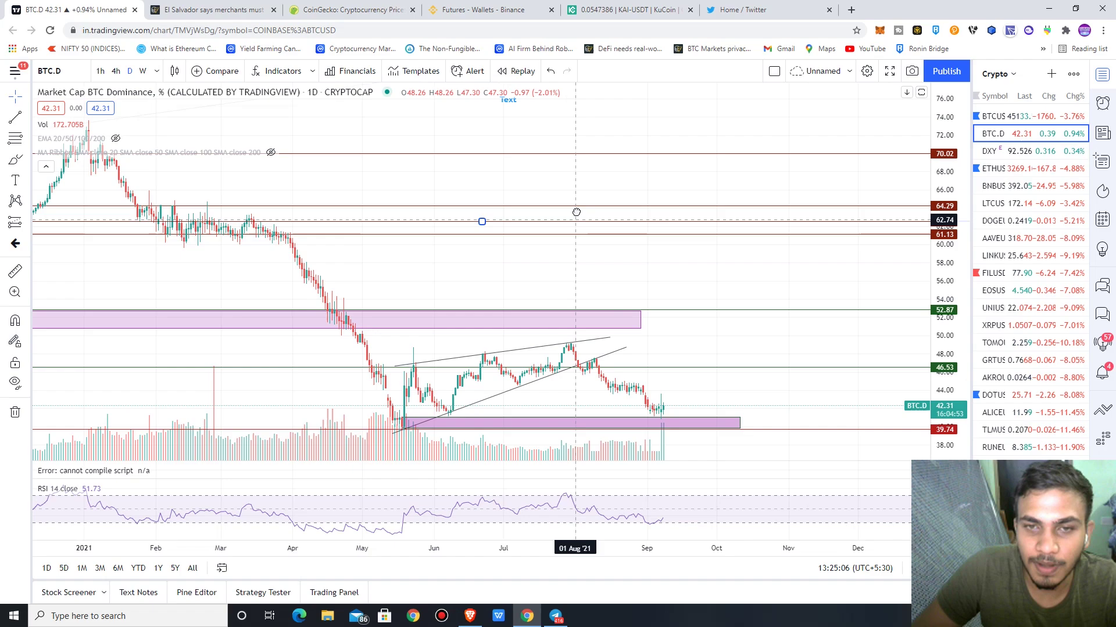
pyautogui.scroll(-3, 575, 277)
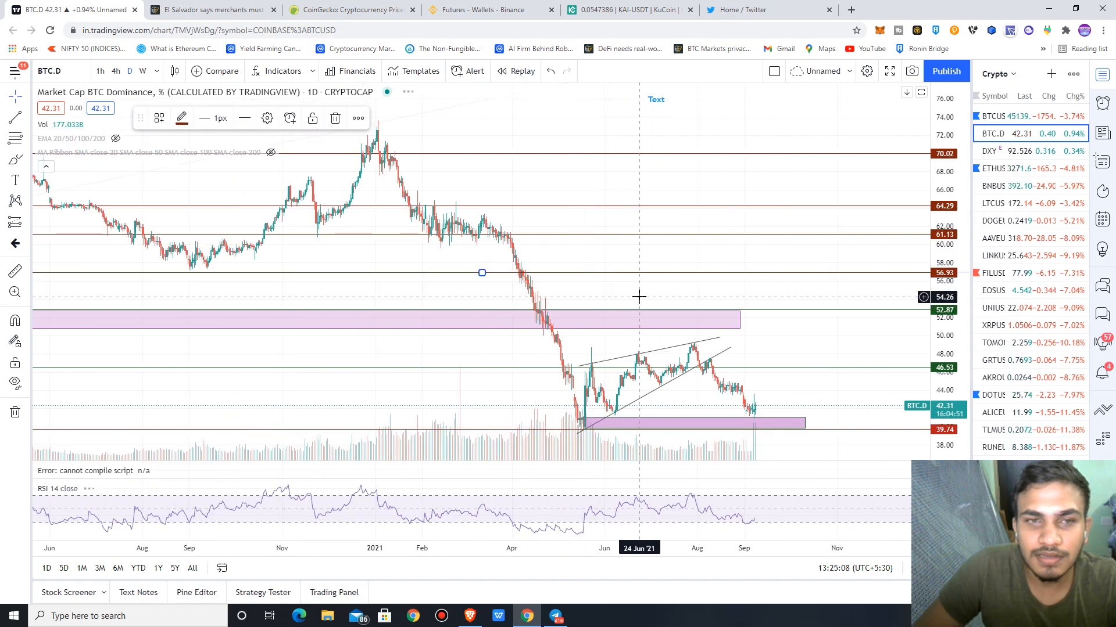
pyautogui.scroll(-3, 632, 259)
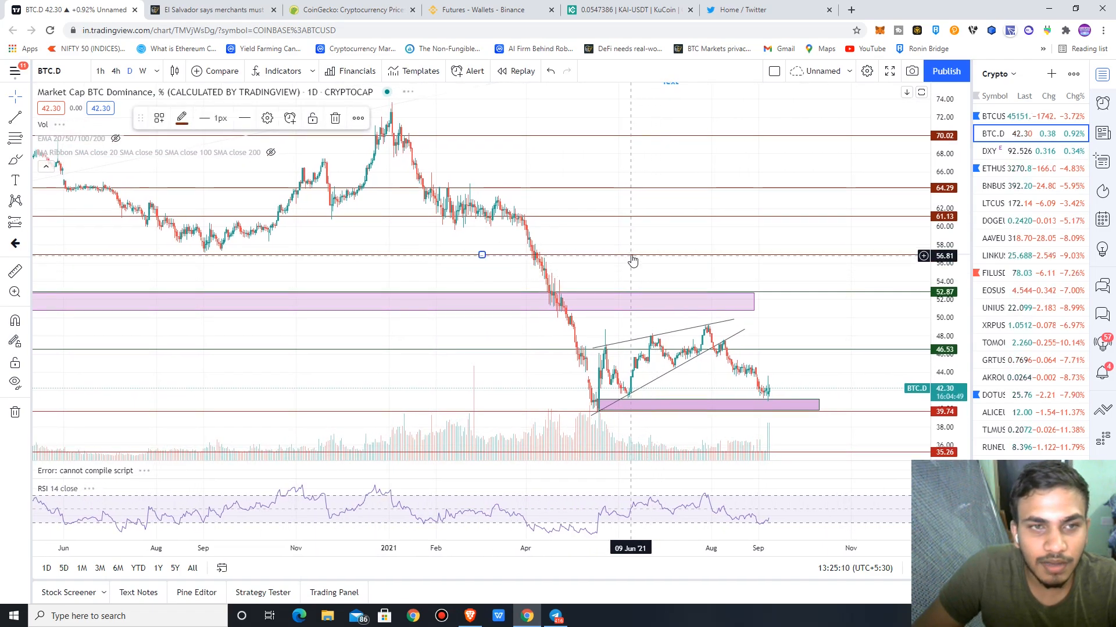
pyautogui.moveTo(633, 257); pyautogui.dragTo(633, 251)
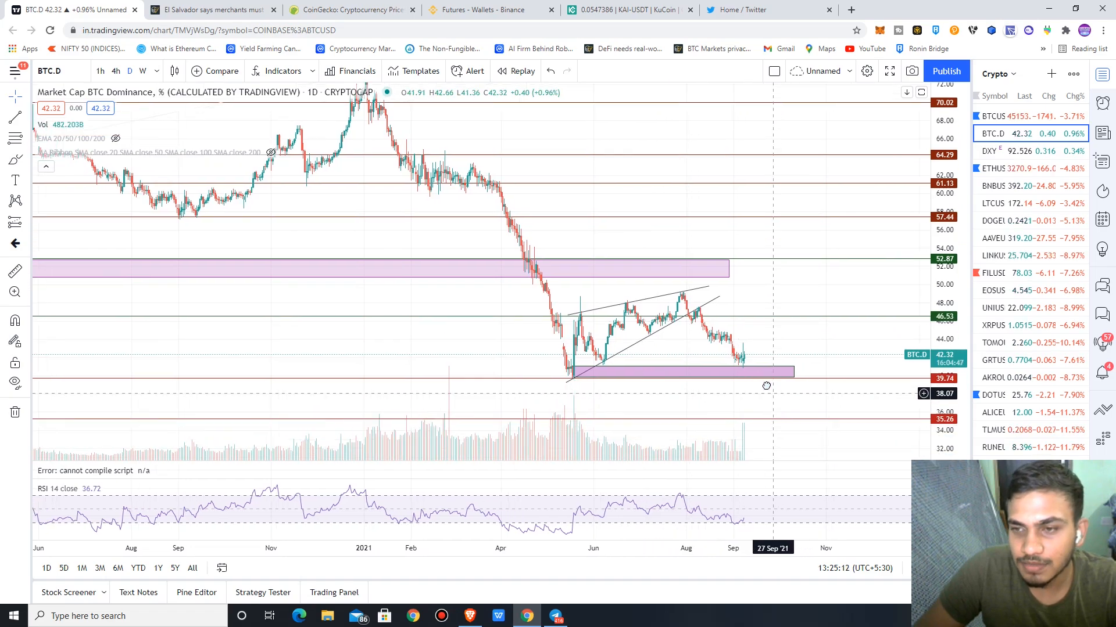
pyautogui.moveTo(800, 435); pyautogui.dragTo(645, 393)
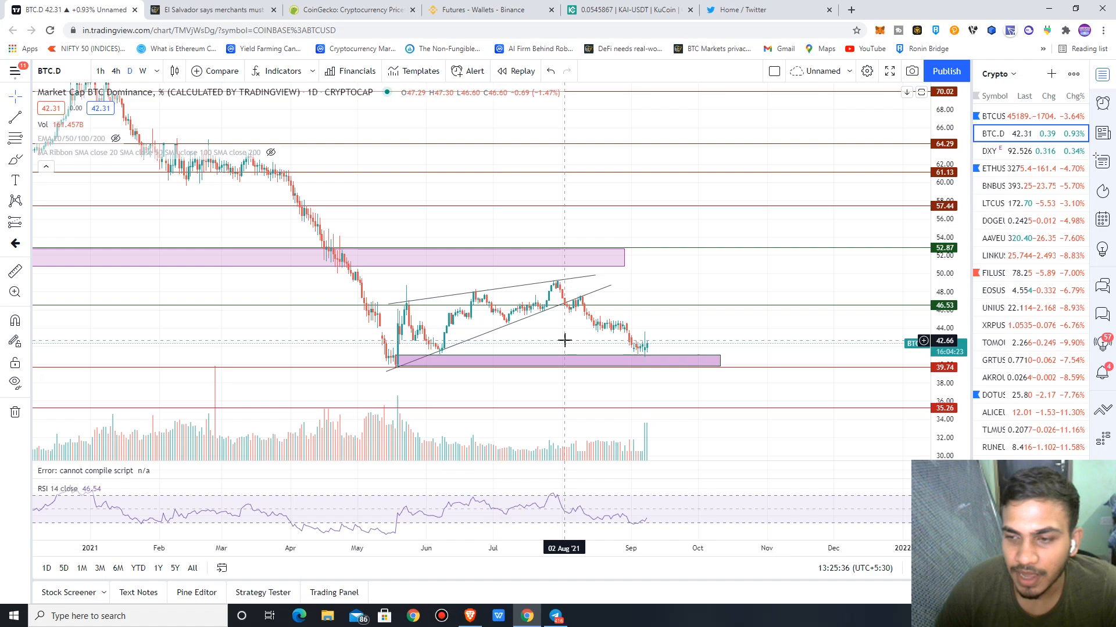
pyautogui.click(994, 412)
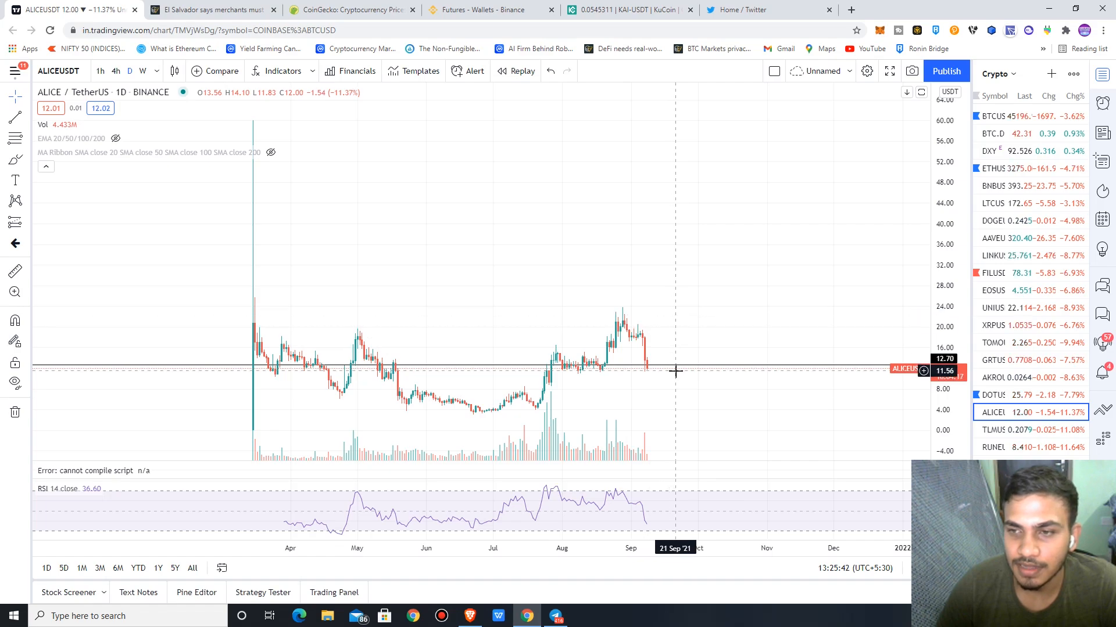
pyautogui.click(994, 133)
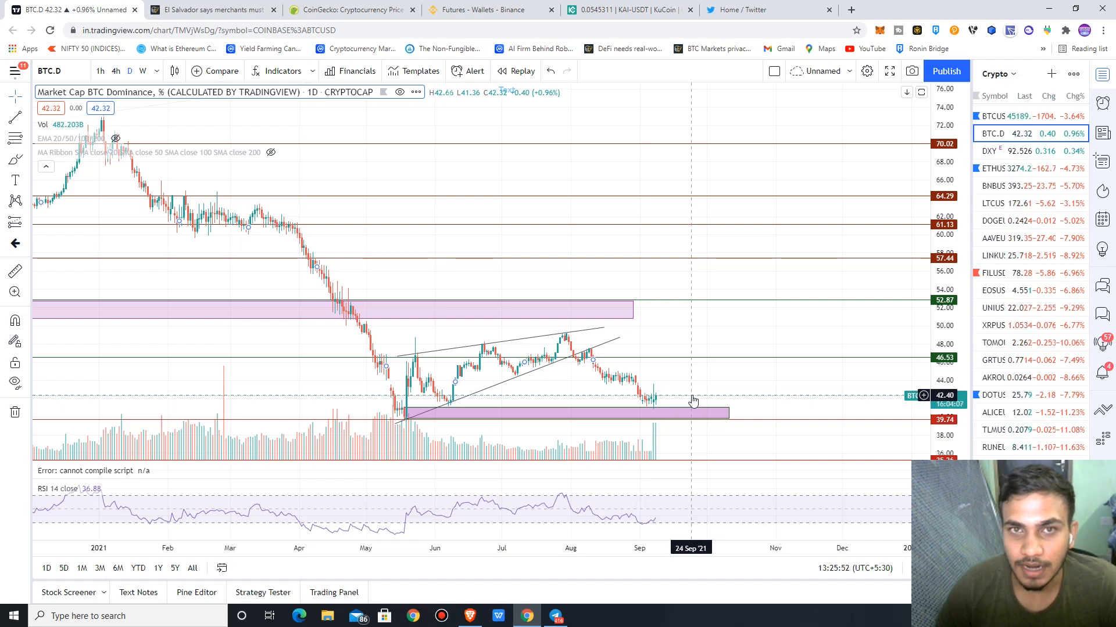
# Select the lower purple support zone, glance at ETHUSD, then switch to the DXY chart.
pyautogui.click(669, 414)
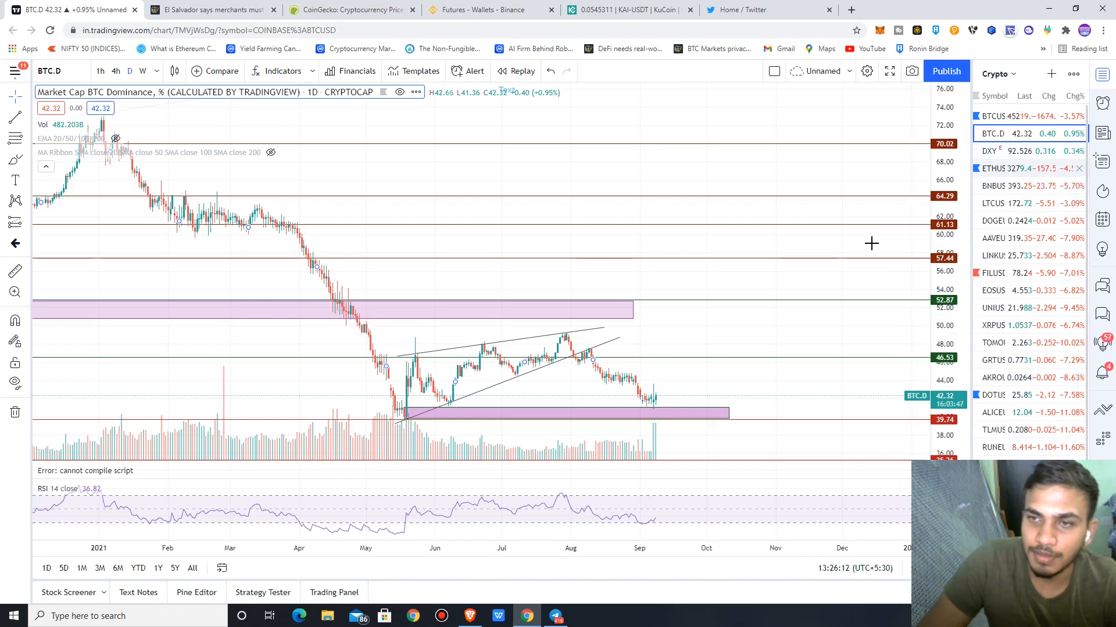
pyautogui.click(1006, 168)
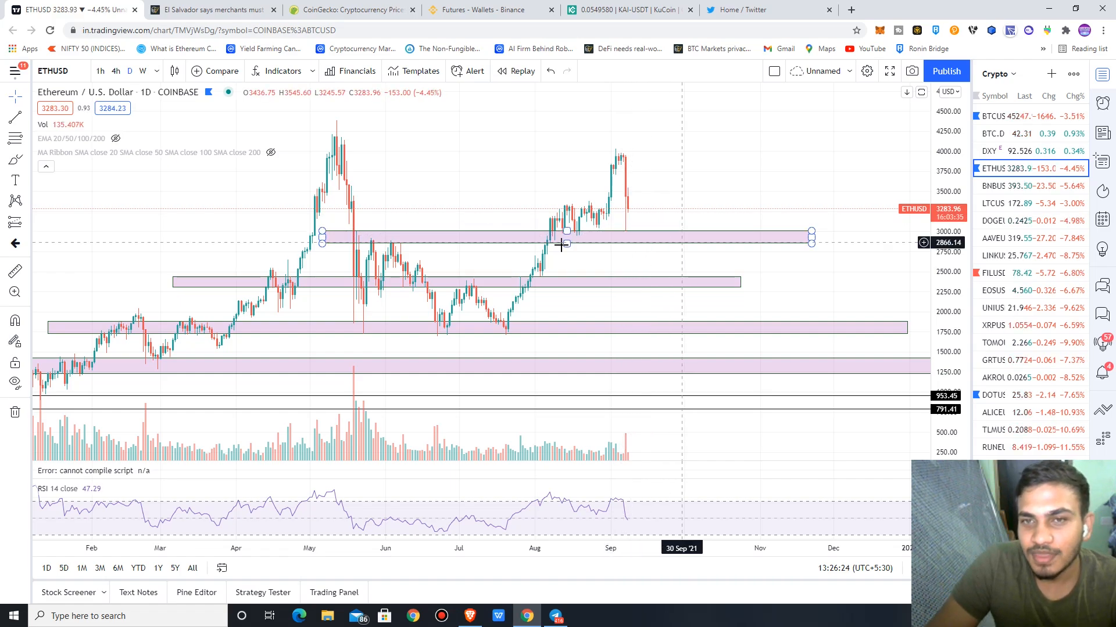
pyautogui.click(994, 151)
pyautogui.scroll(-3, 660, 312)
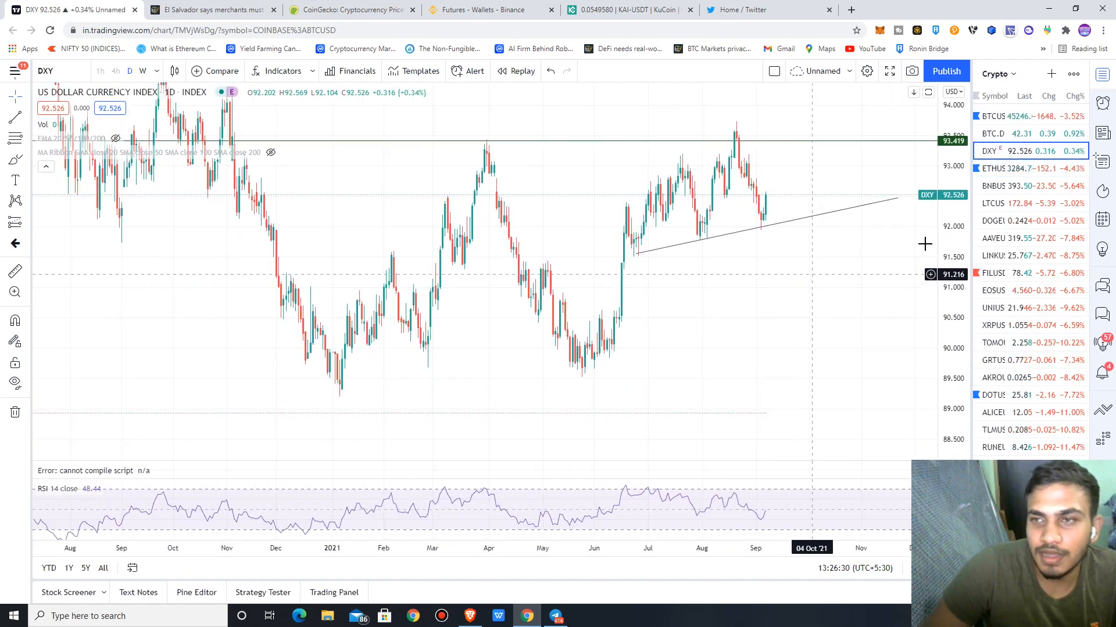
pyautogui.scroll(-3, 654, 288)
pyautogui.scroll(-3, 645, 271)
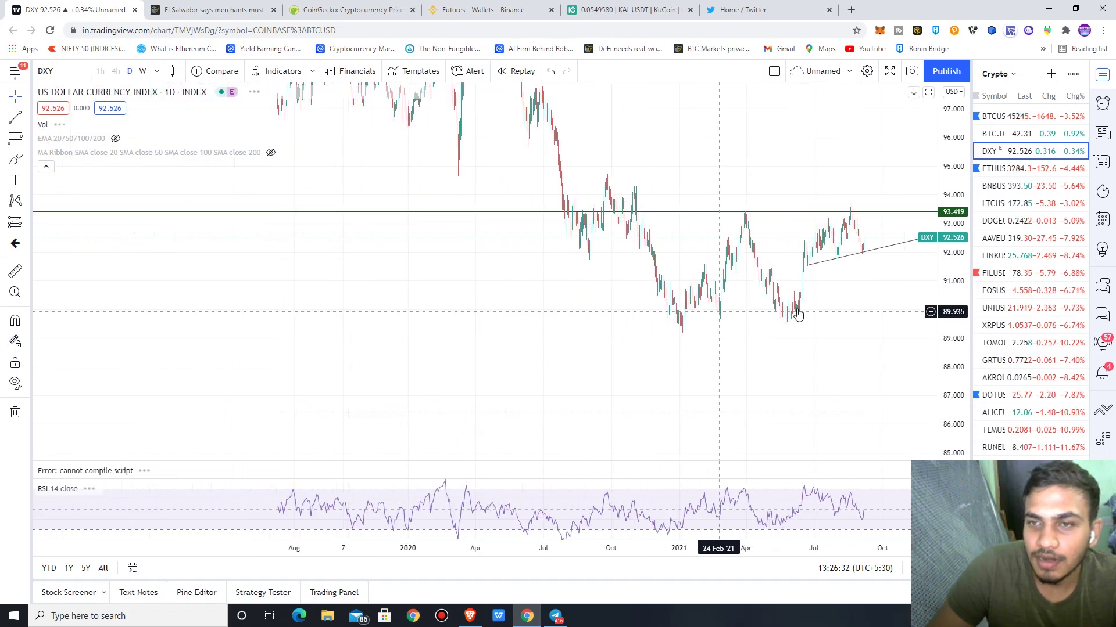
pyautogui.scroll(-3, 646, 270)
pyautogui.scroll(-2, 732, 309)
pyautogui.scroll(-3, 846, 262)
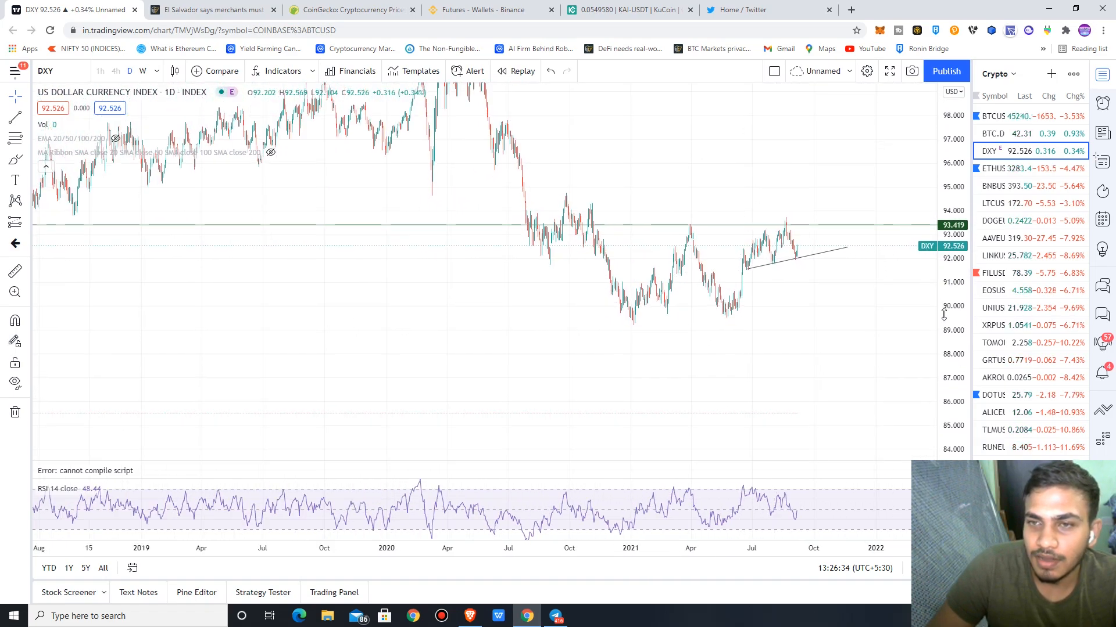
pyautogui.scroll(-3, 698, 280)
pyautogui.scroll(-3, 698, 279)
pyautogui.scroll(-3, 845, 286)
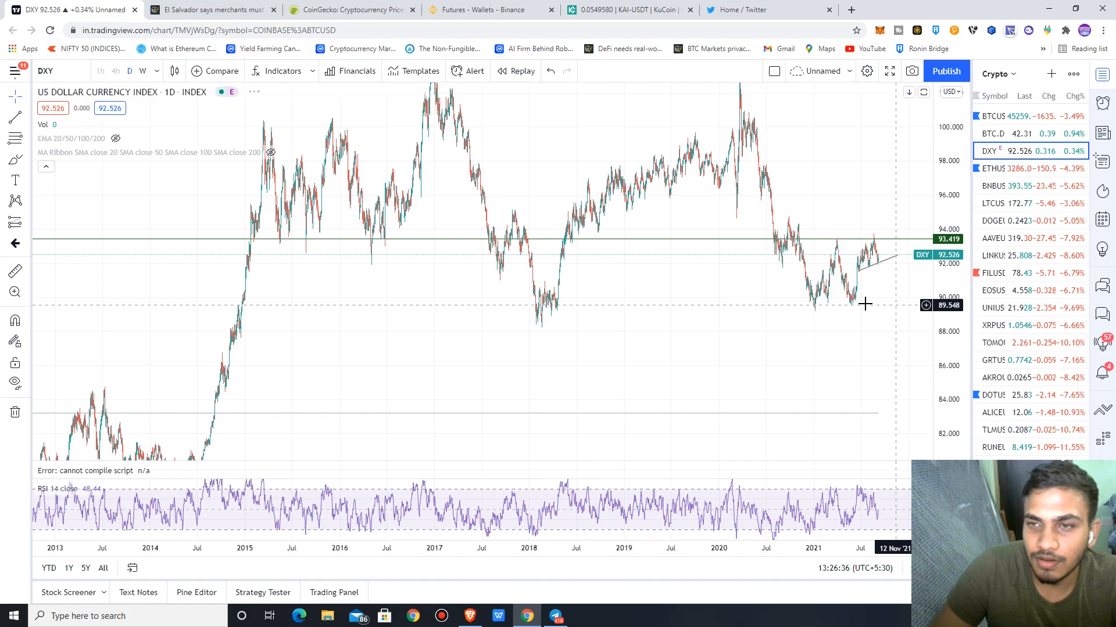
# Pan the DXY chart so recent data sits mid-view, then check the CoinGecko prices page.
pyautogui.moveTo(845, 286); pyautogui.dragTo(700, 281)
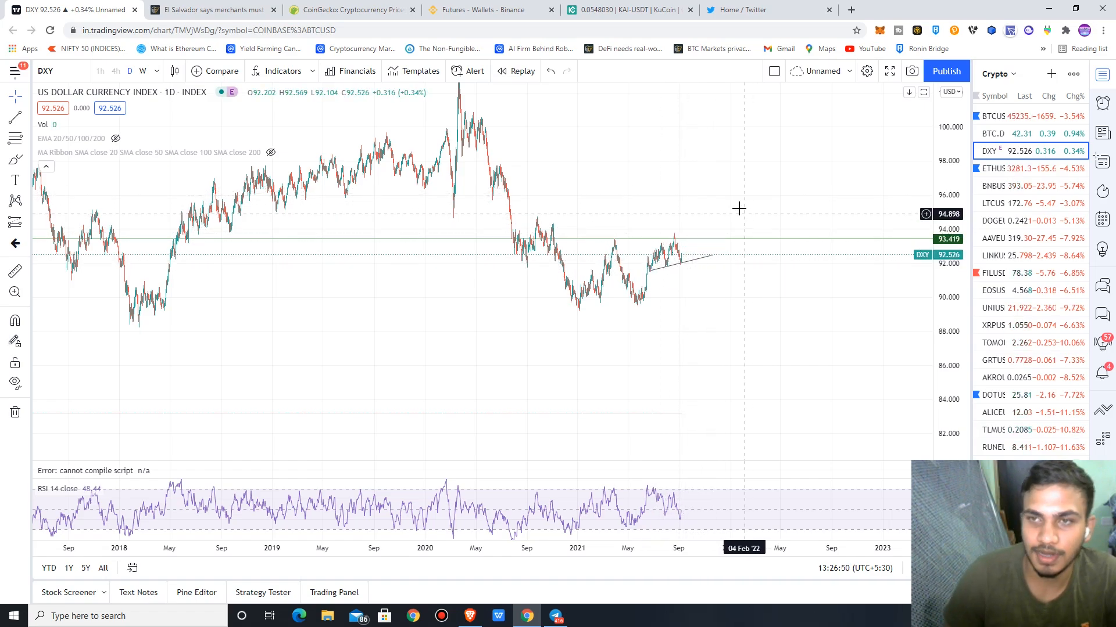
pyautogui.moveTo(455, 291); pyautogui.dragTo(487, 326)
pyautogui.scroll(-2, 486, 326)
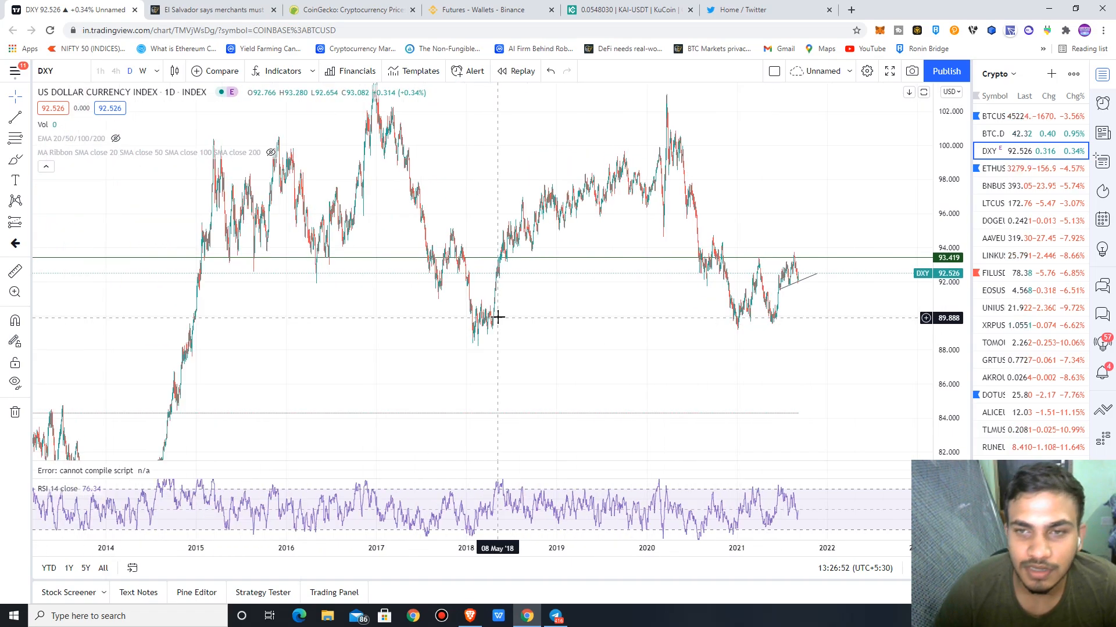
pyautogui.scroll(-1, 542, 364)
pyautogui.scroll(-2, 543, 364)
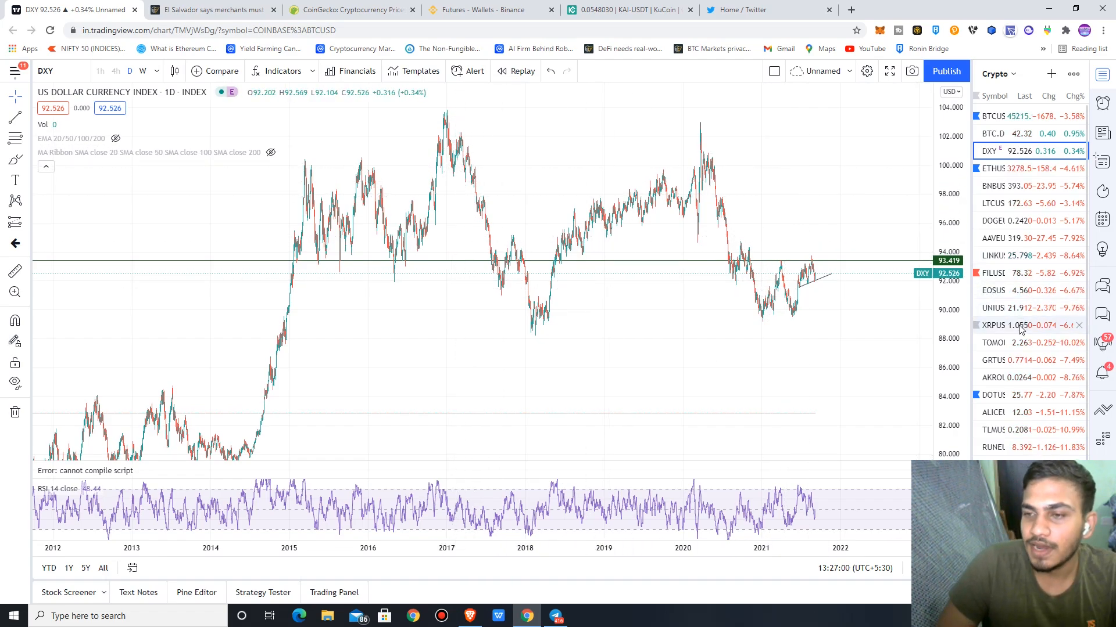
pyautogui.scroll(-1, 1020, 348)
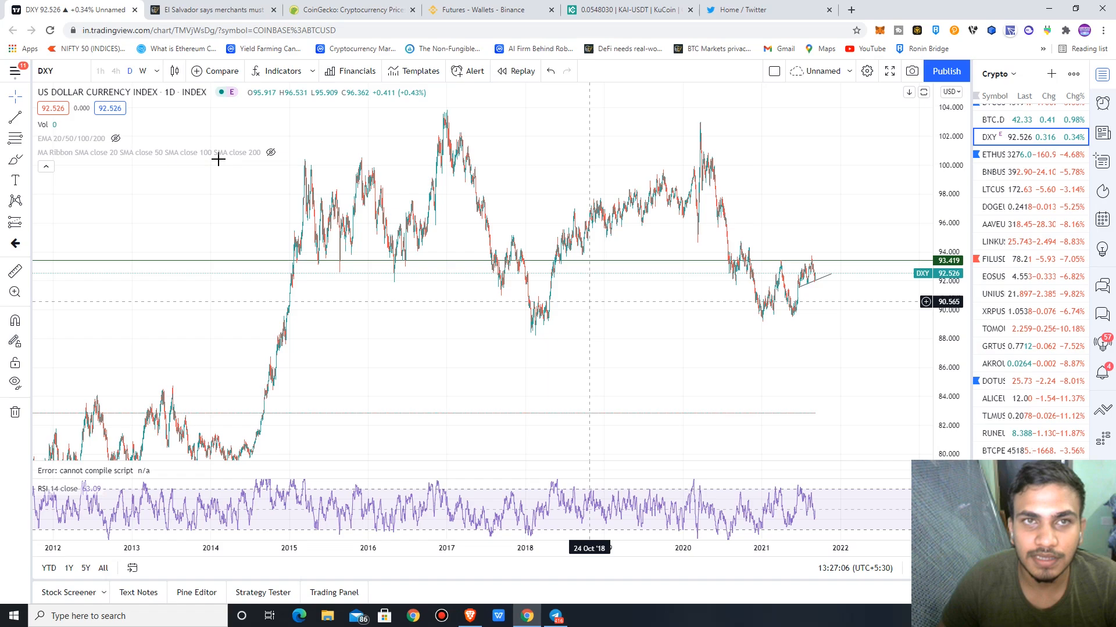
pyautogui.click(340, 10)
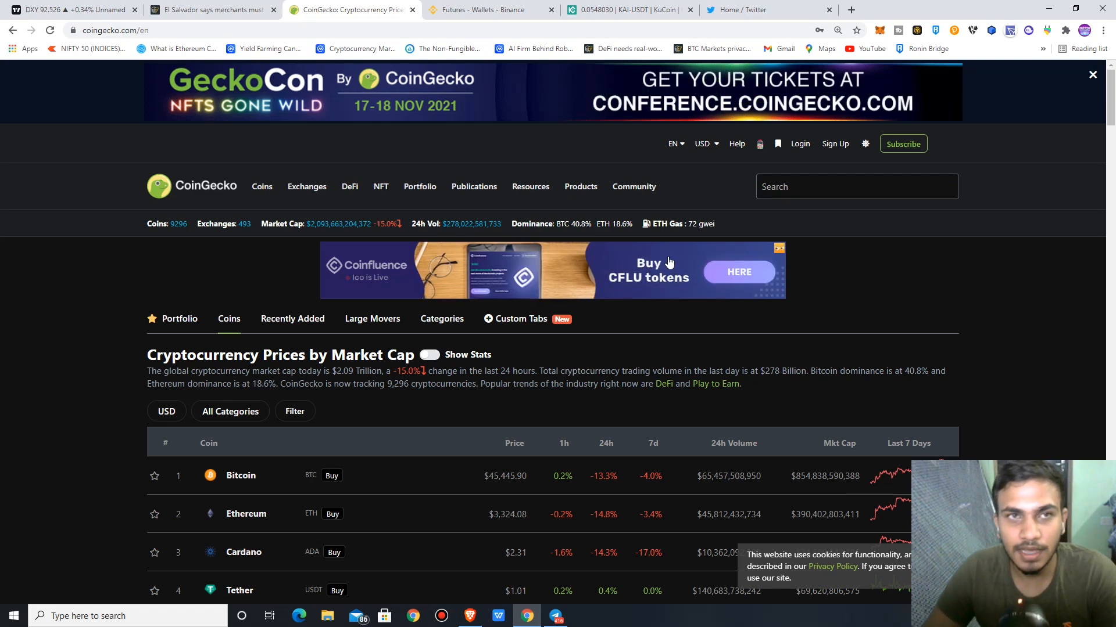
# Revisit the DXY chart and the El Salvador article, then bring Telegram to the front.
pyautogui.click(84, 9)
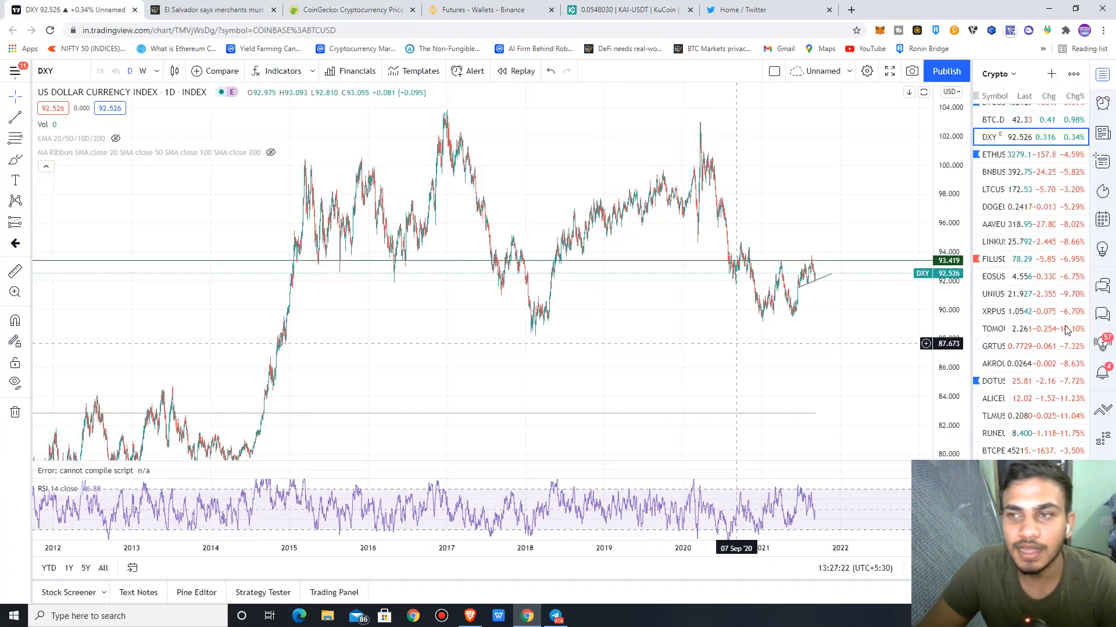
pyautogui.scroll(1, 1022, 296)
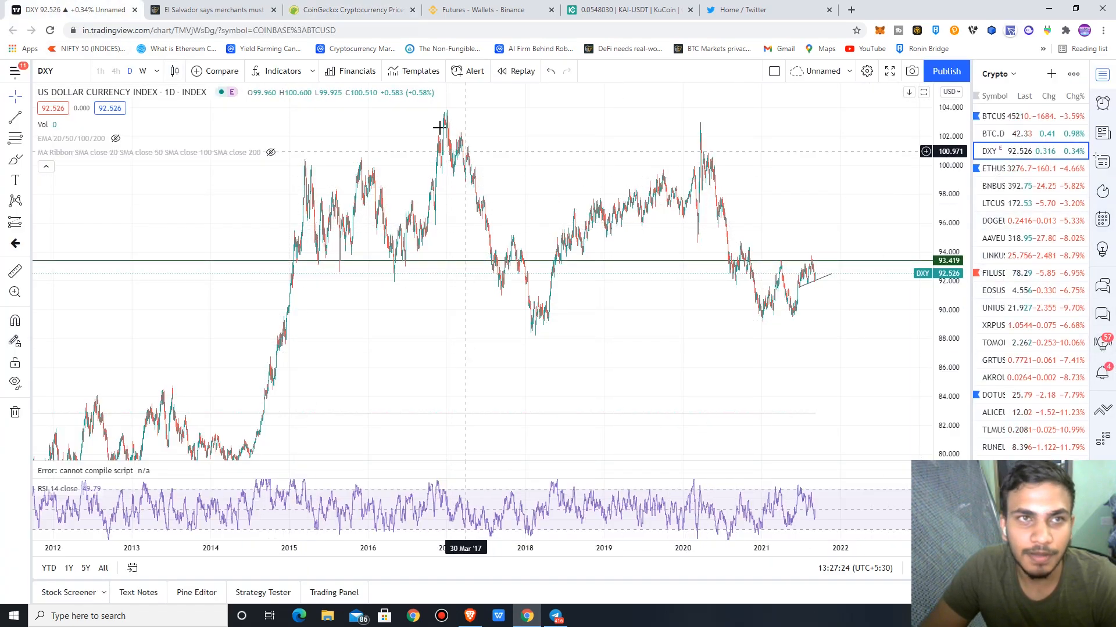
pyautogui.click(213, 9)
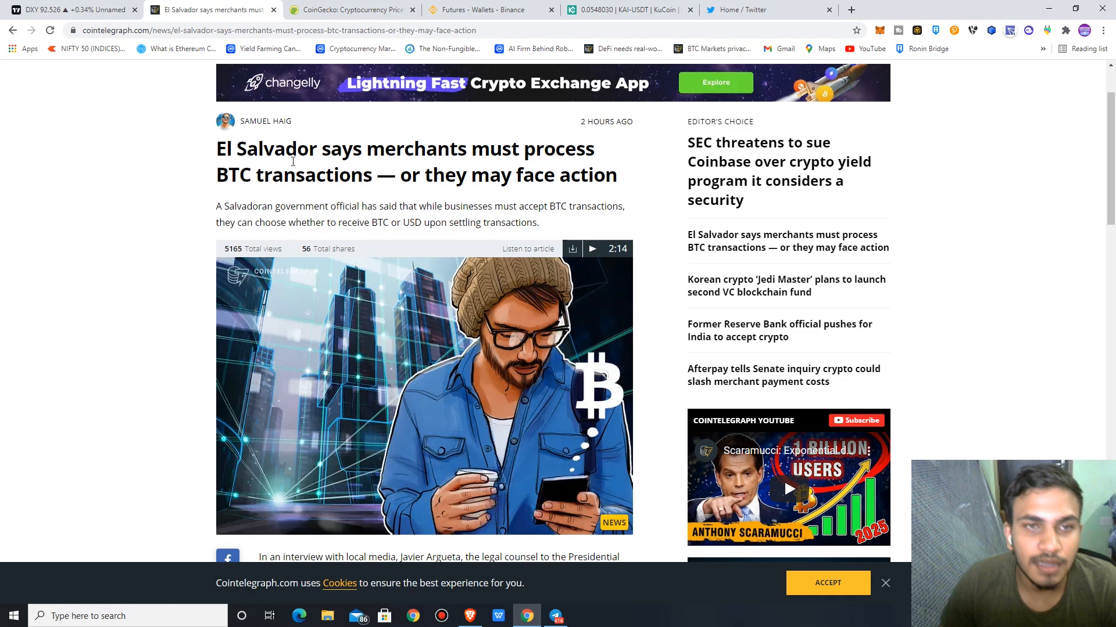
pyautogui.scroll(-4, 279, 258)
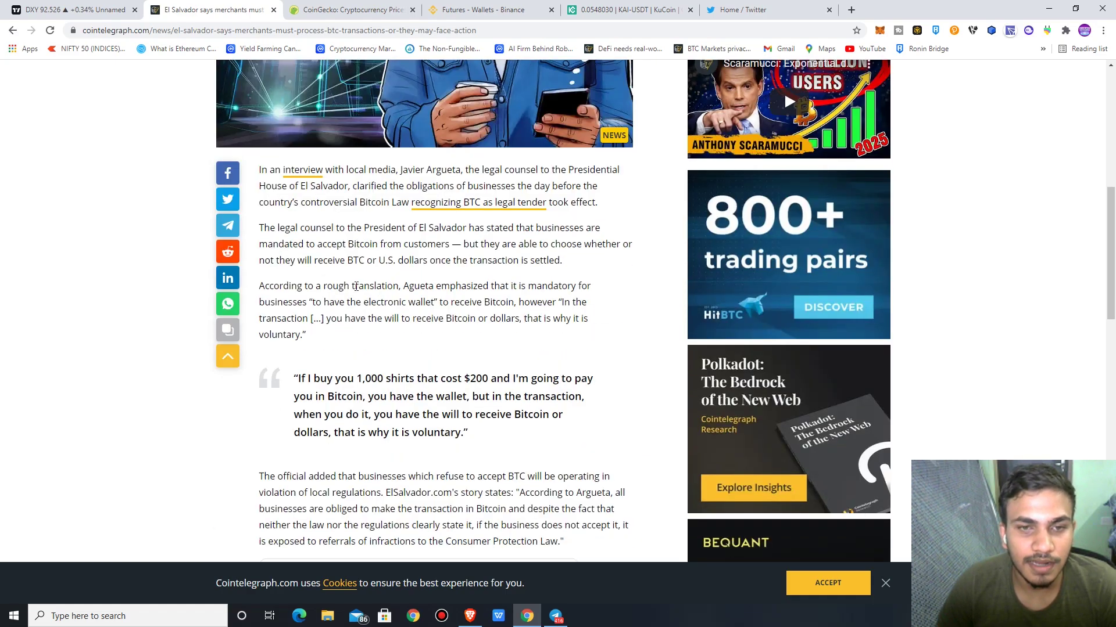
pyautogui.scroll(5, 355, 287)
pyautogui.click(556, 617)
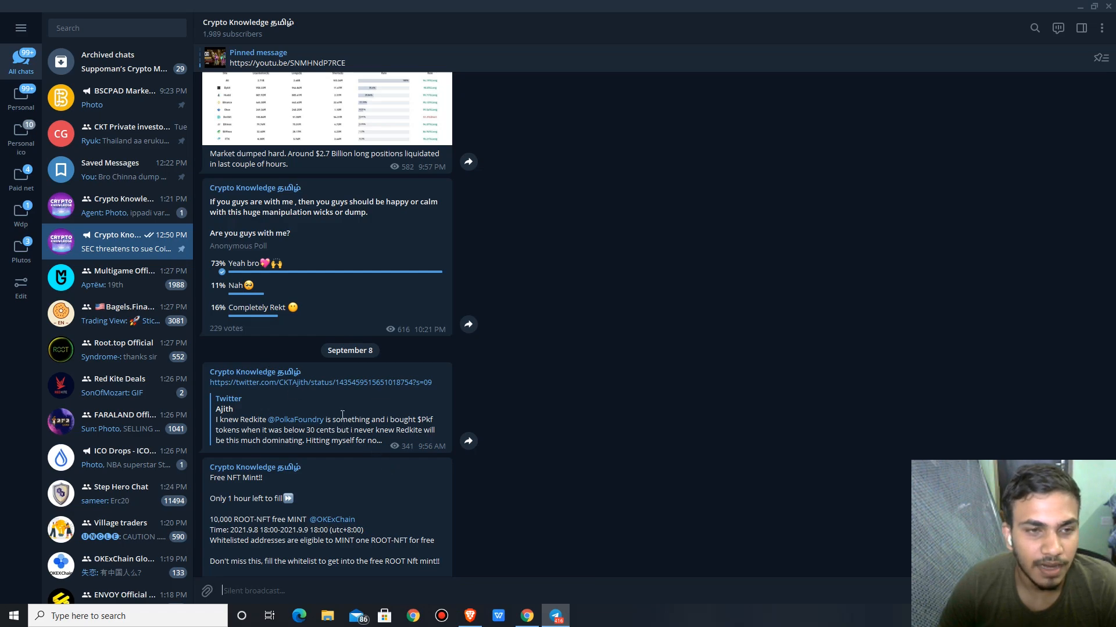
pyautogui.scroll(-5, 342, 414)
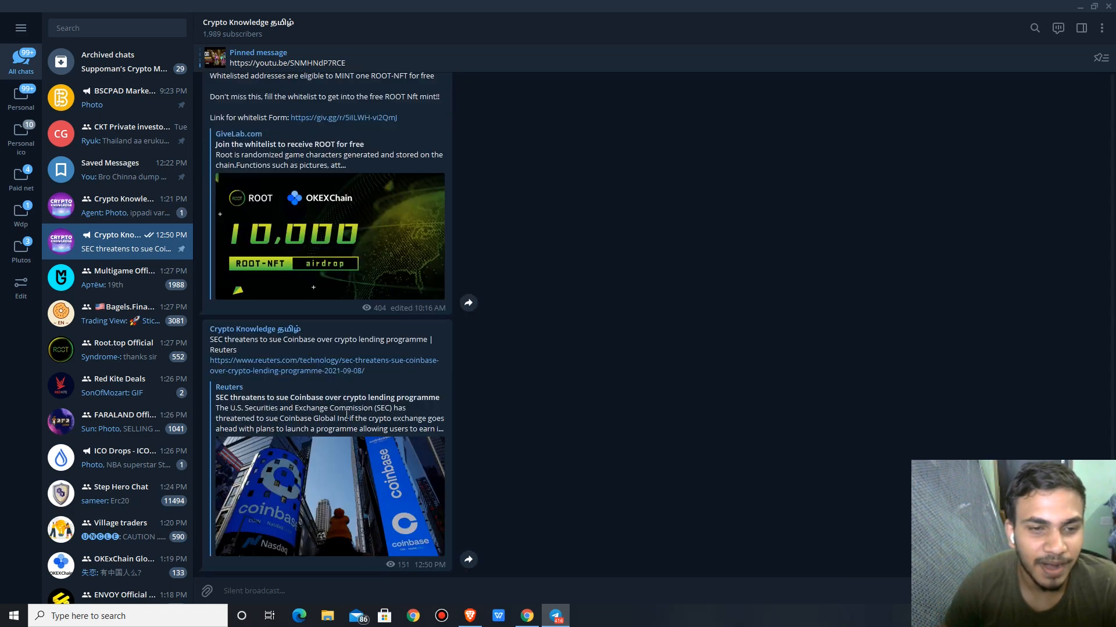
pyautogui.scroll(2, 342, 414)
pyautogui.scroll(-2, 342, 413)
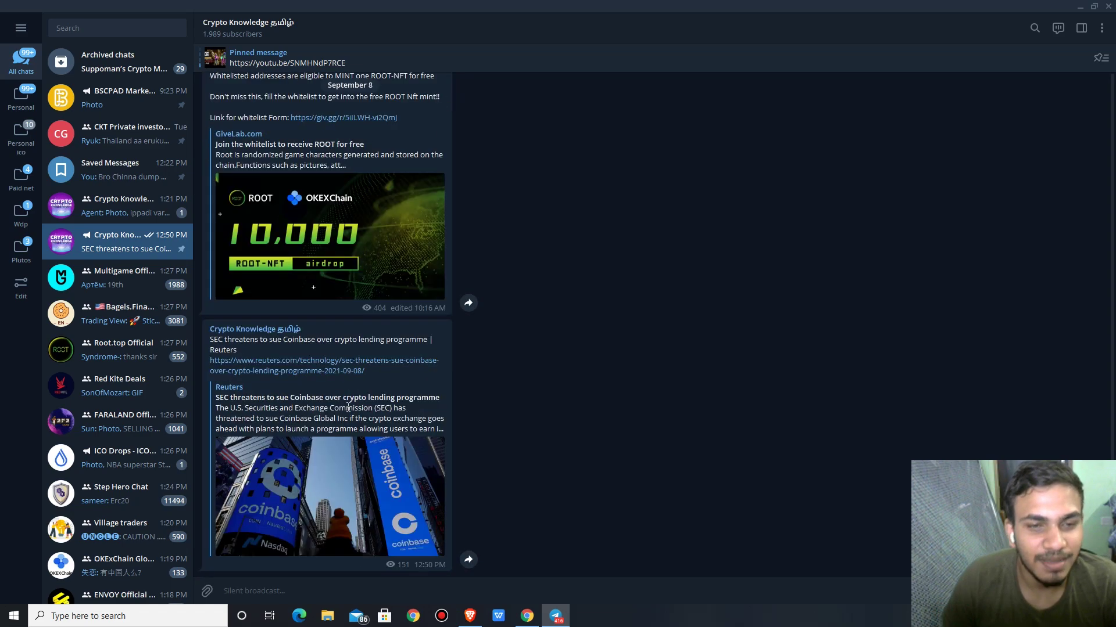
# Read the Reuters article on the SEC threatening to sue Coinbase, then return to the El Salvador article.
pyautogui.click(321, 365)
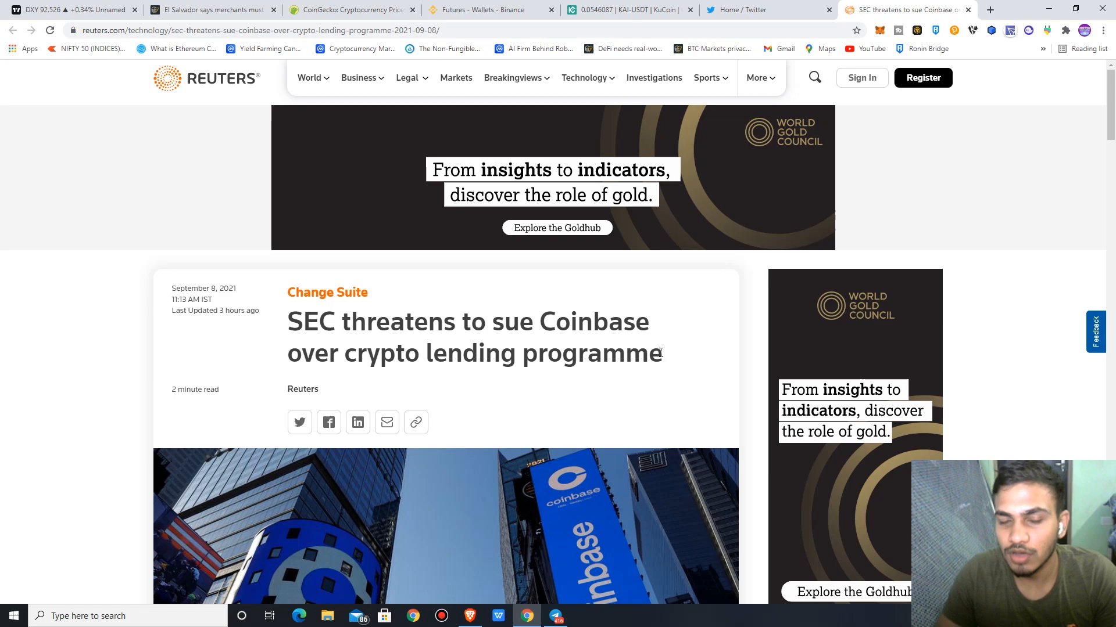
pyautogui.scroll(-1, 558, 348)
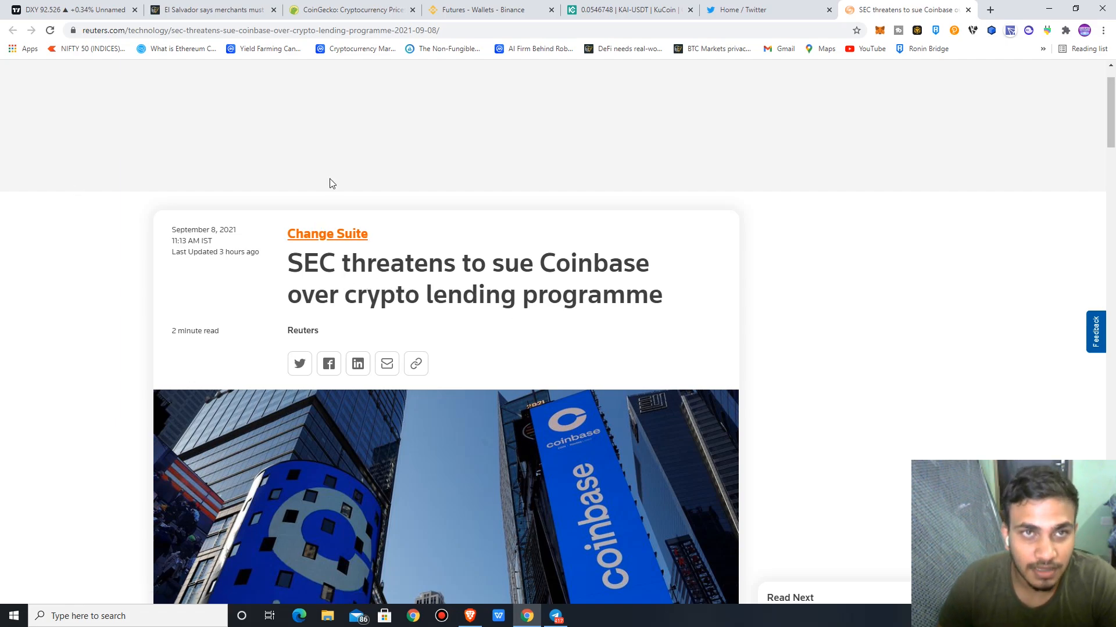
pyautogui.click(219, 10)
pyautogui.click(347, 9)
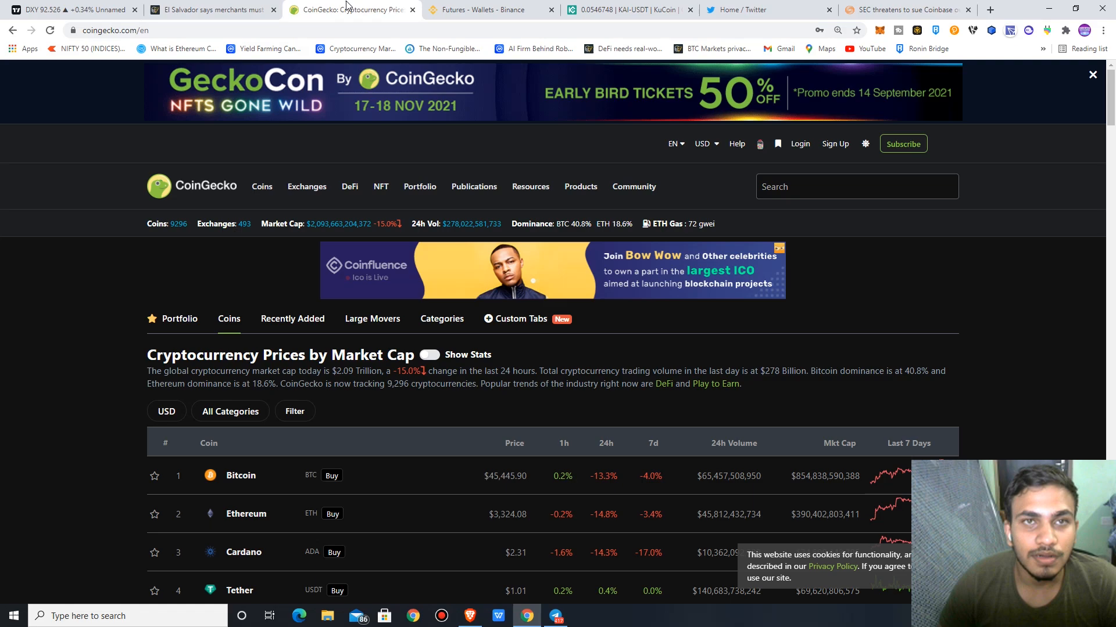
pyautogui.click(557, 617)
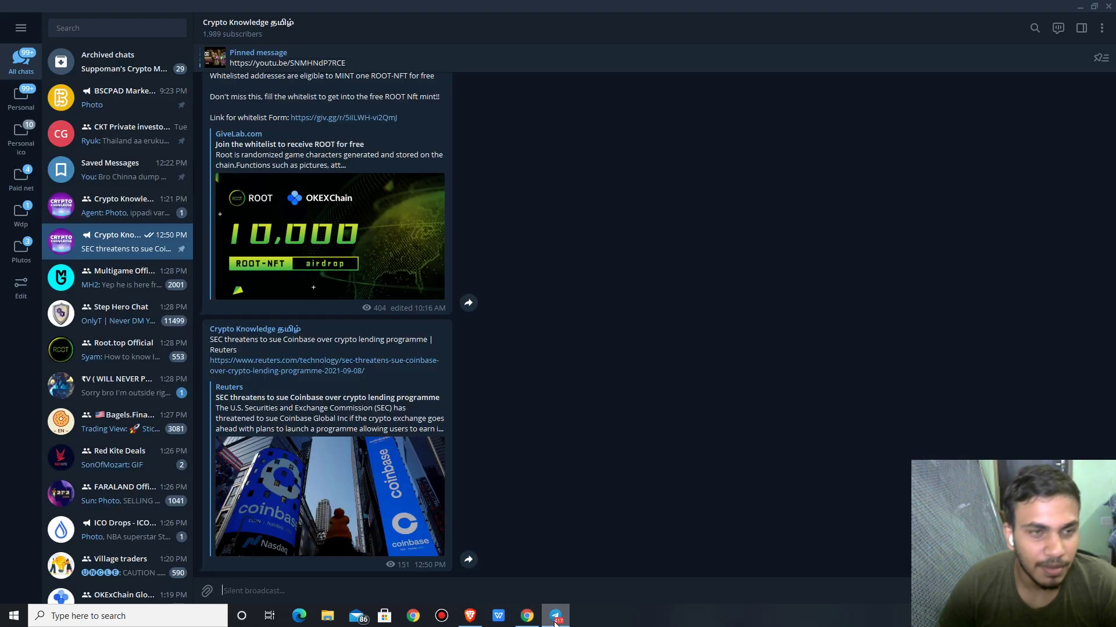
pyautogui.click(149, 175)
pyautogui.scroll(5, 329, 407)
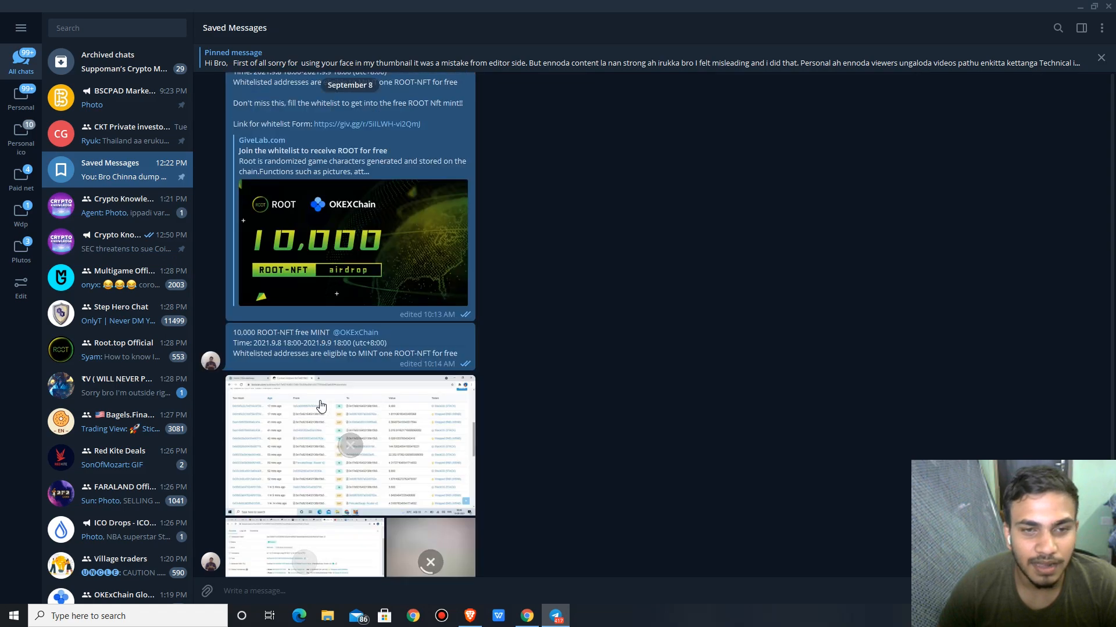
pyautogui.scroll(3, 330, 407)
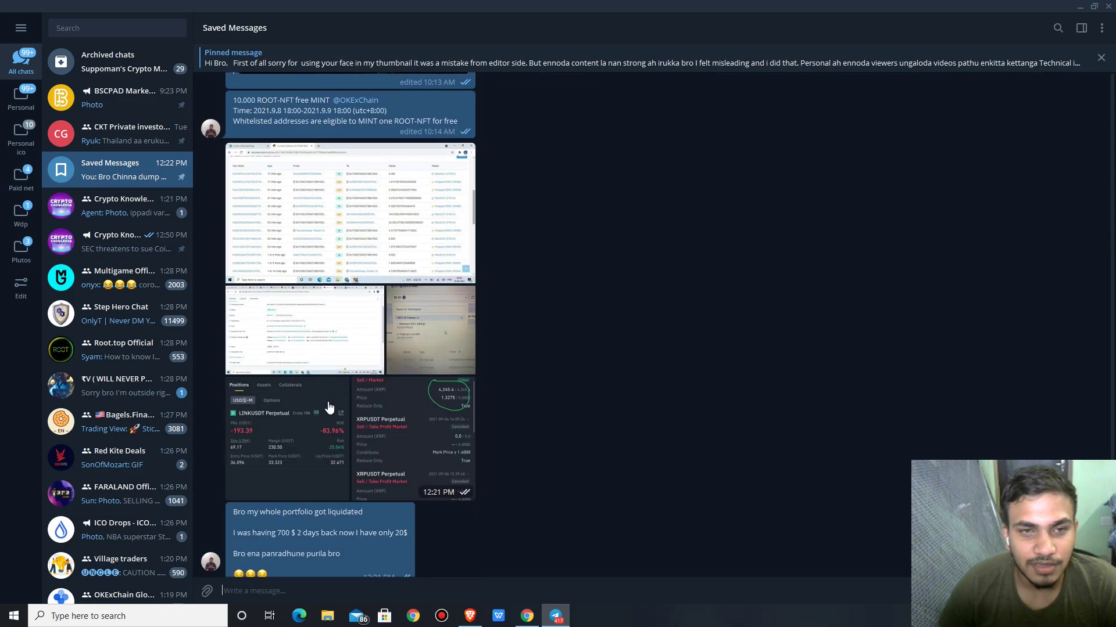
pyautogui.click(261, 251)
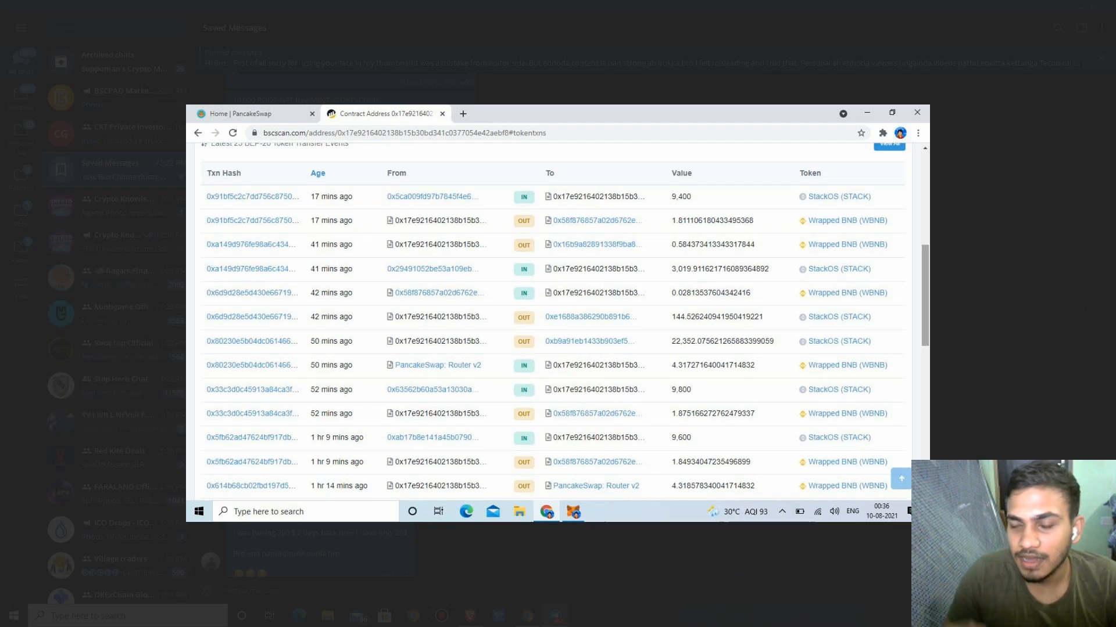
pyautogui.moveTo(558, 314)
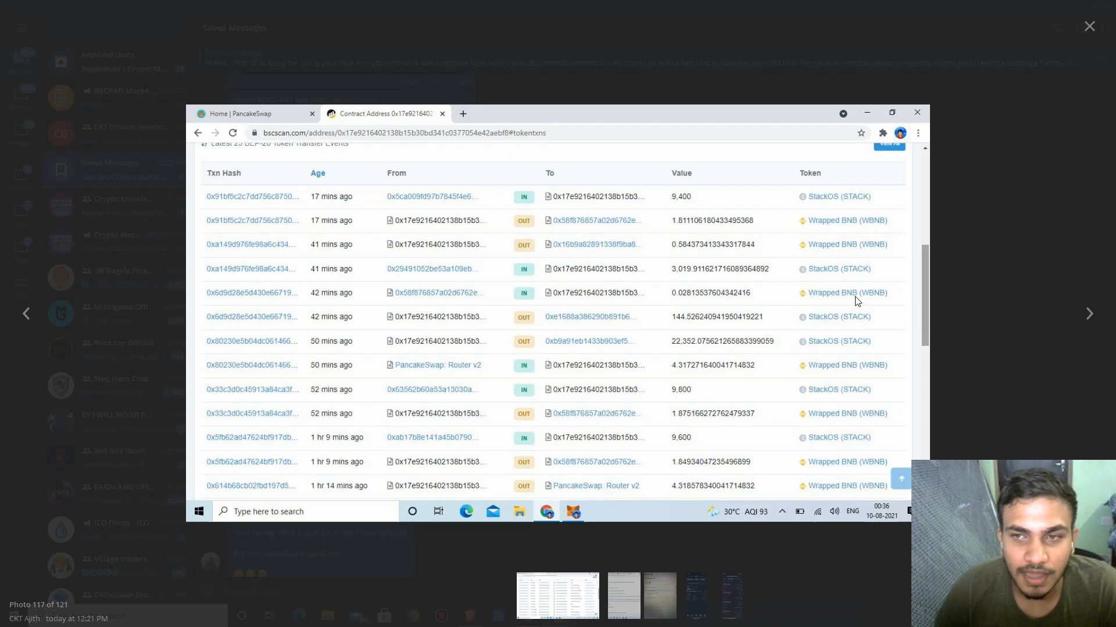
pyautogui.click(1045, 277)
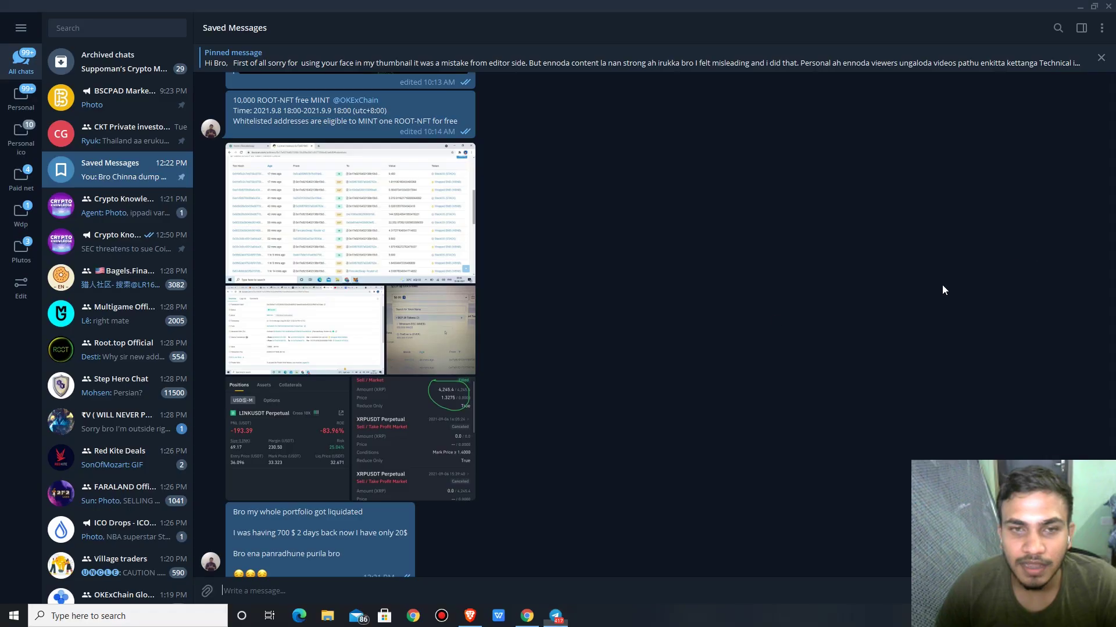
pyautogui.click(299, 327)
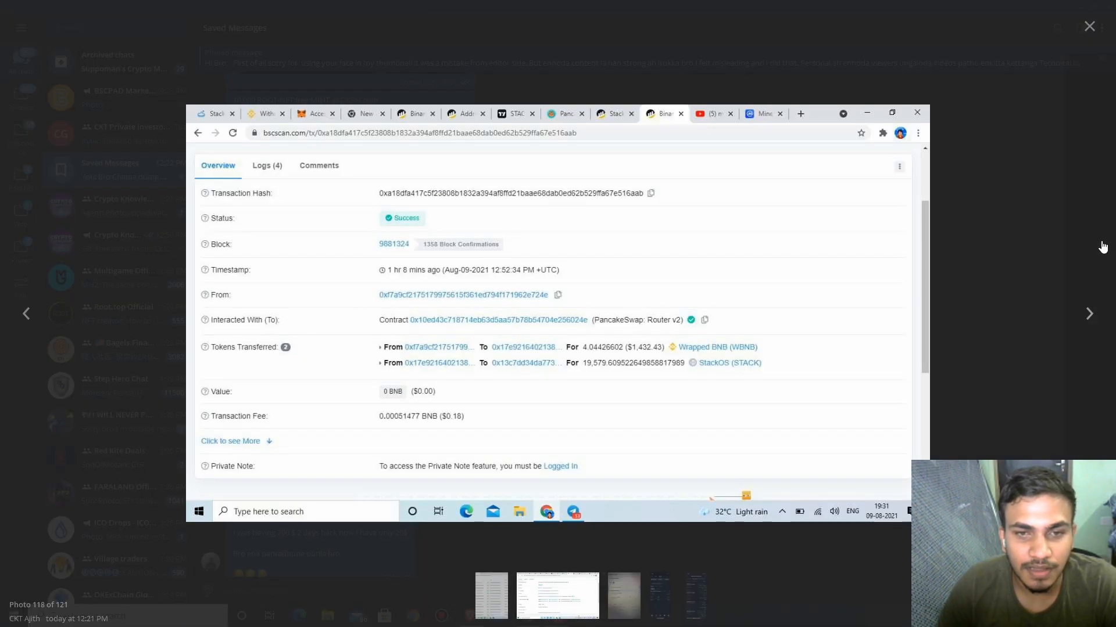
pyautogui.click(998, 226)
pyautogui.click(417, 342)
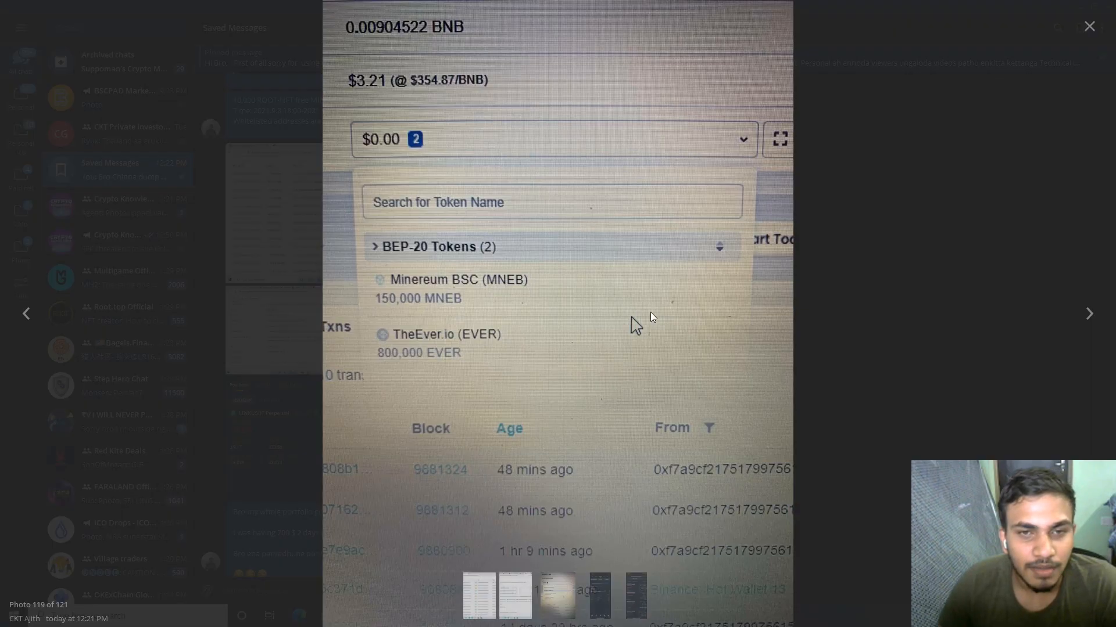
pyautogui.click(914, 231)
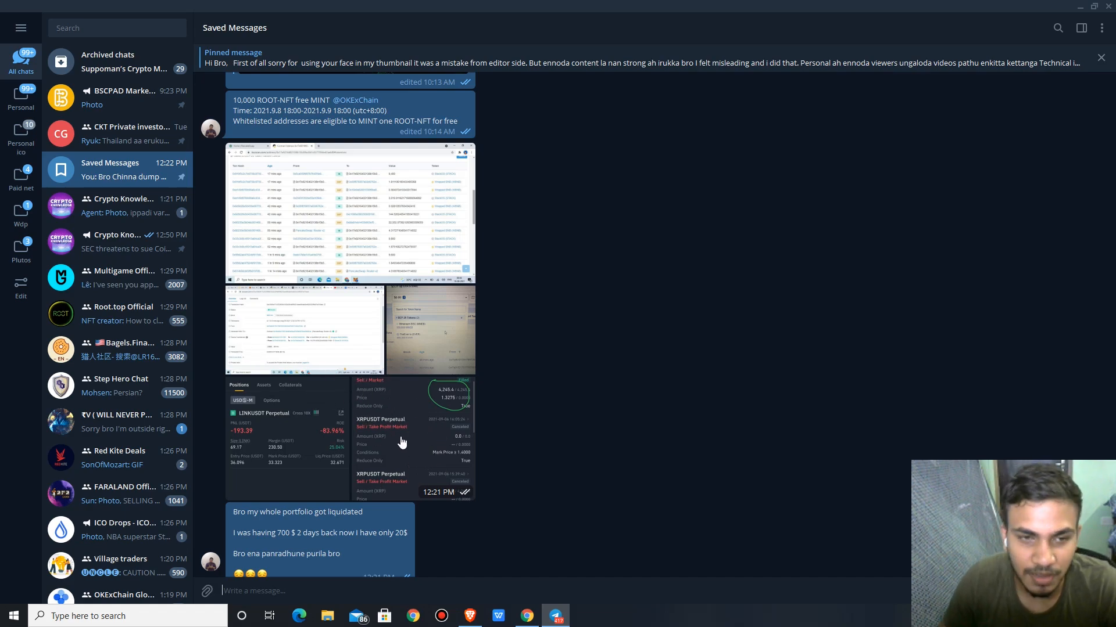
pyautogui.click(340, 434)
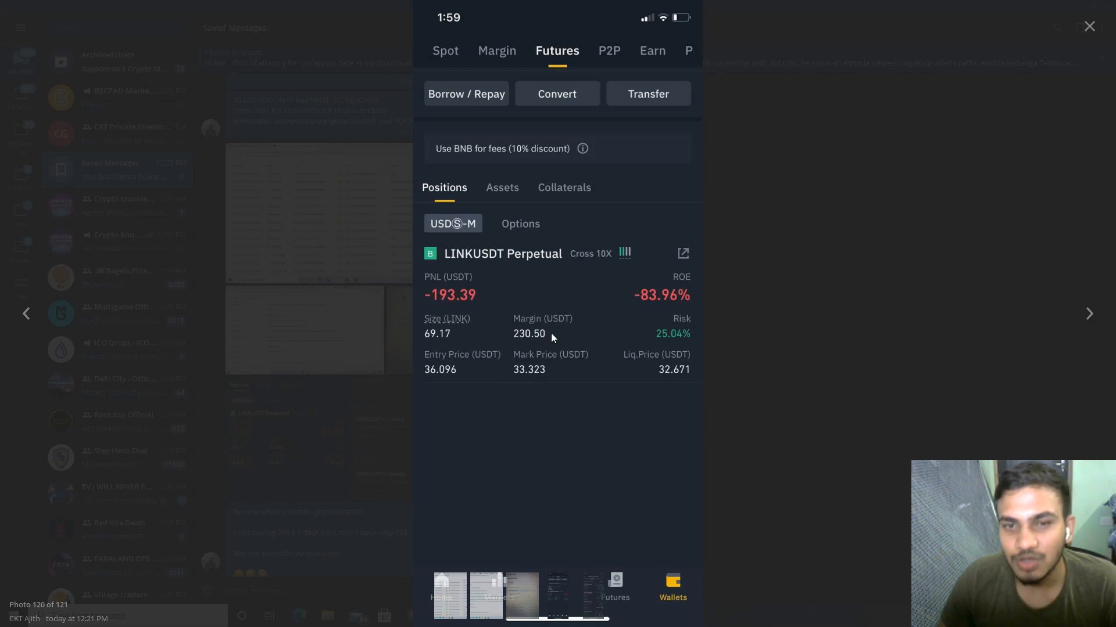
pyautogui.click(826, 181)
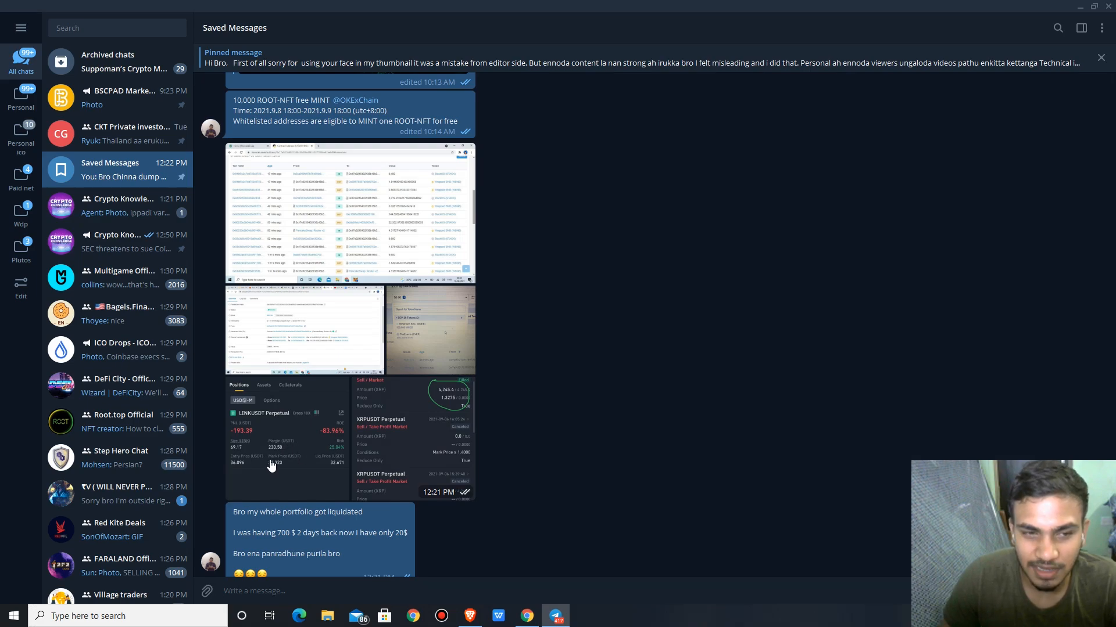
# View the futures order history screenshot up close, close it, and switch to the browser showing CoinGecko.
pyautogui.click(417, 448)
pyautogui.click(790, 240)
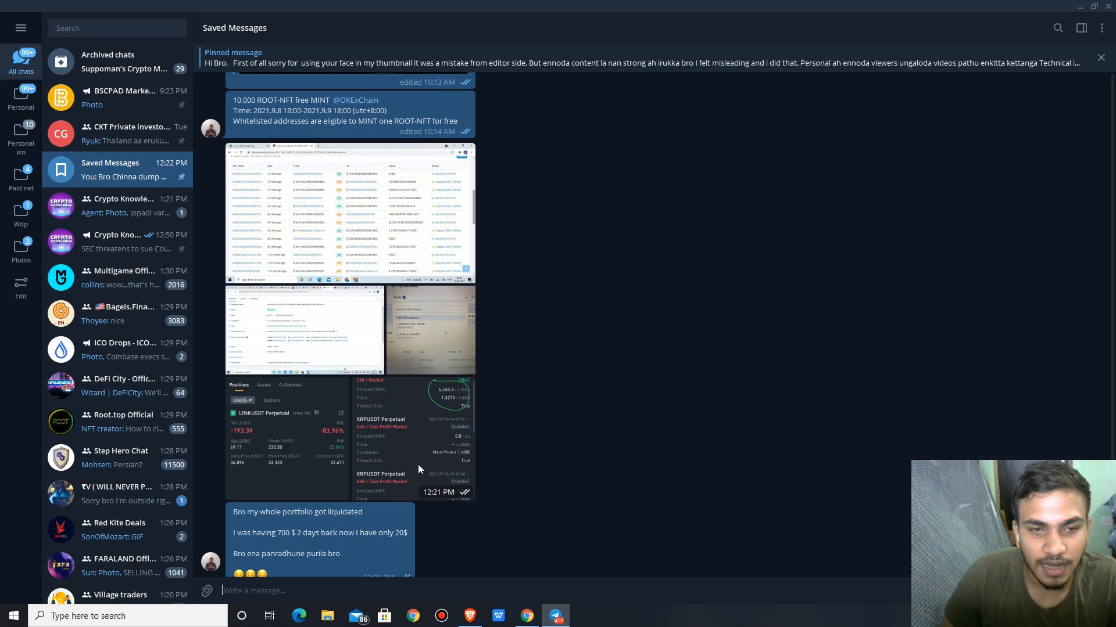
pyautogui.scroll(-4, 418, 465)
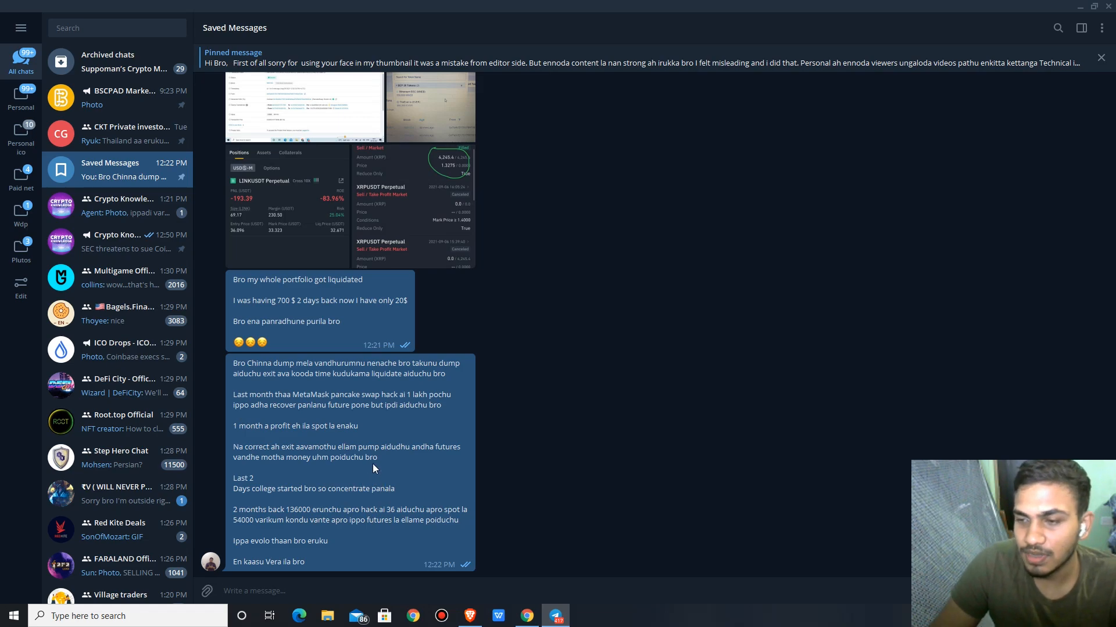
pyautogui.scroll(5, 362, 452)
pyautogui.scroll(-5, 348, 523)
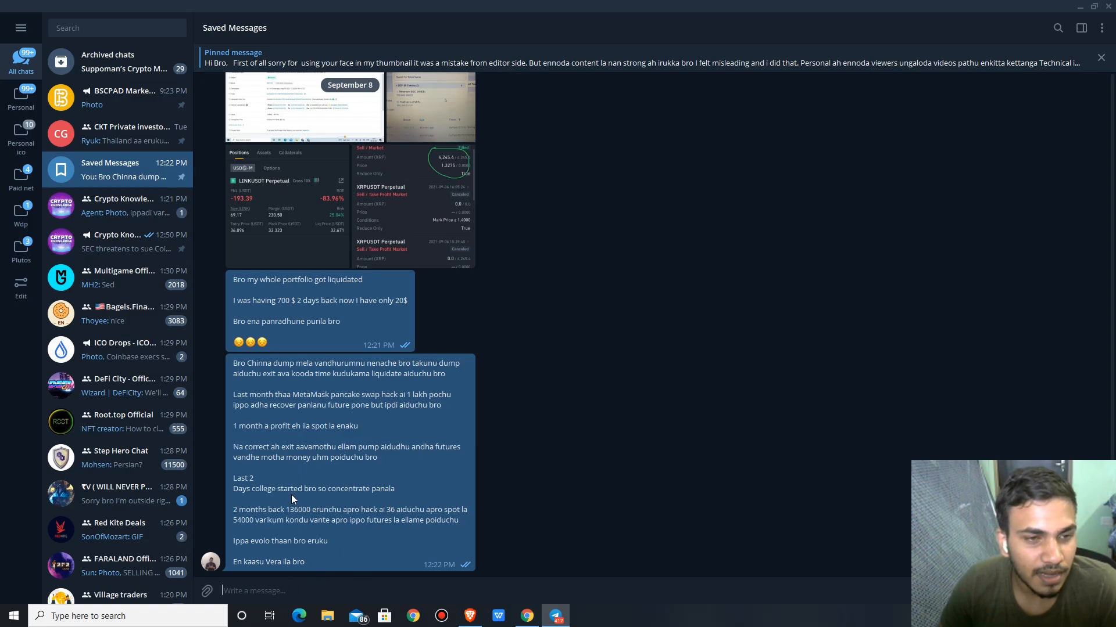
pyautogui.moveTo(412, 616)
pyautogui.click(556, 616)
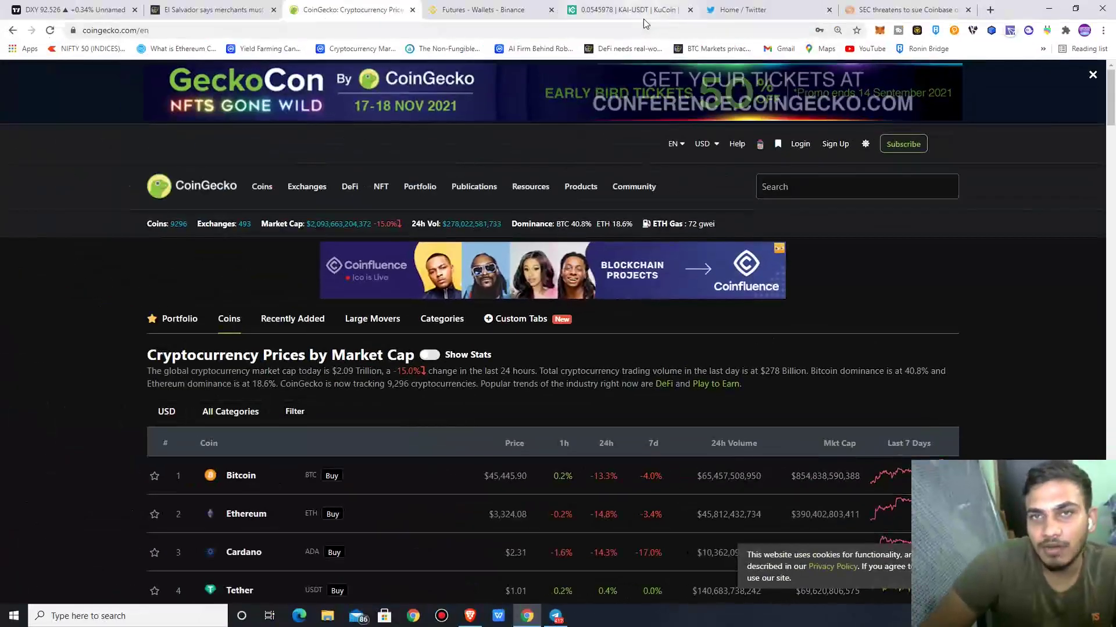
# View the ZIL/USDT chart in KuCoin, then bring up the Binance USD-M Futures wallet.
pyautogui.click(629, 10)
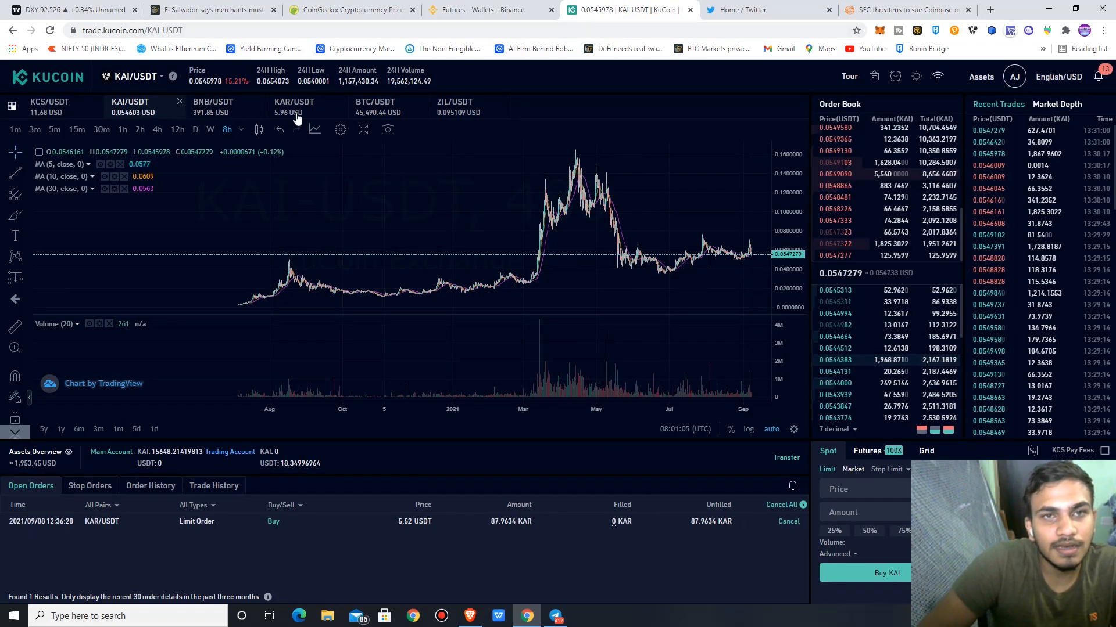
pyautogui.click(453, 106)
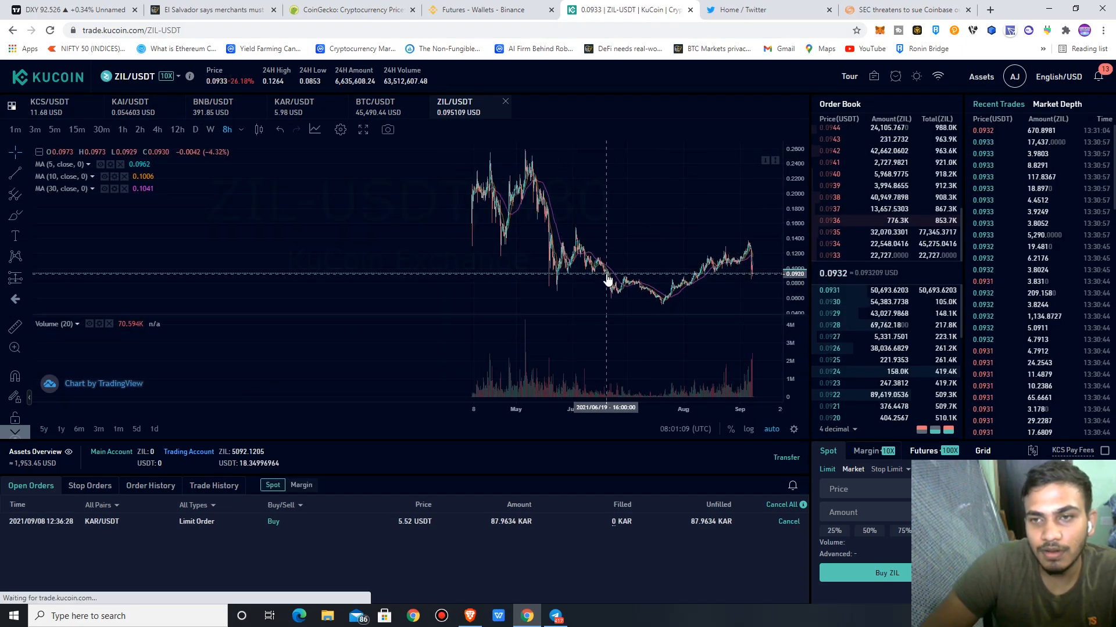
pyautogui.scroll(4, 608, 281)
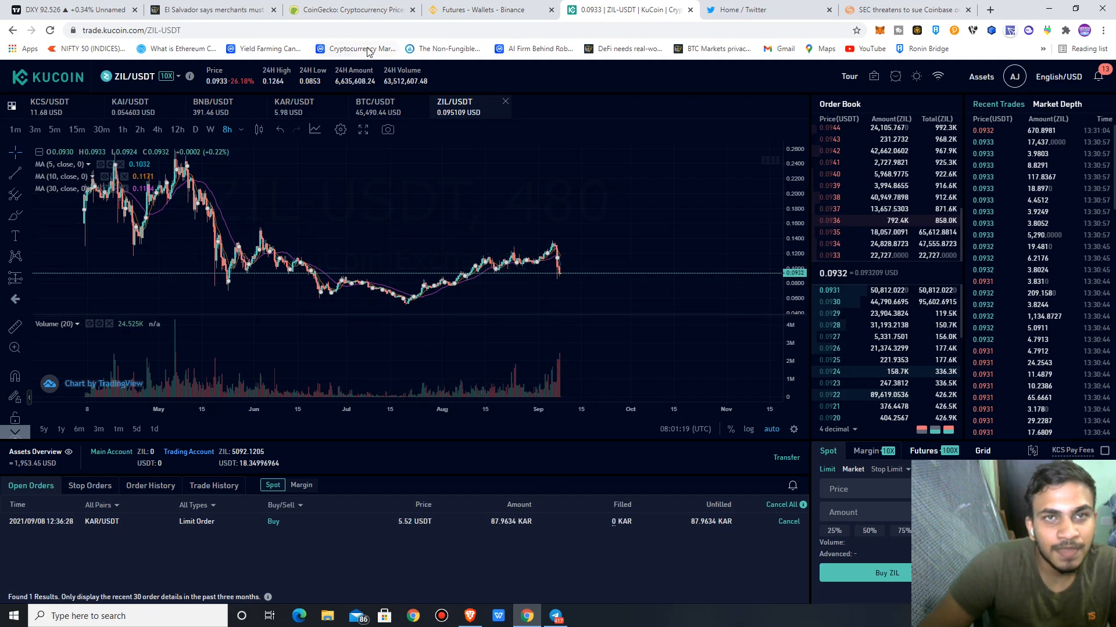
pyautogui.click(488, 10)
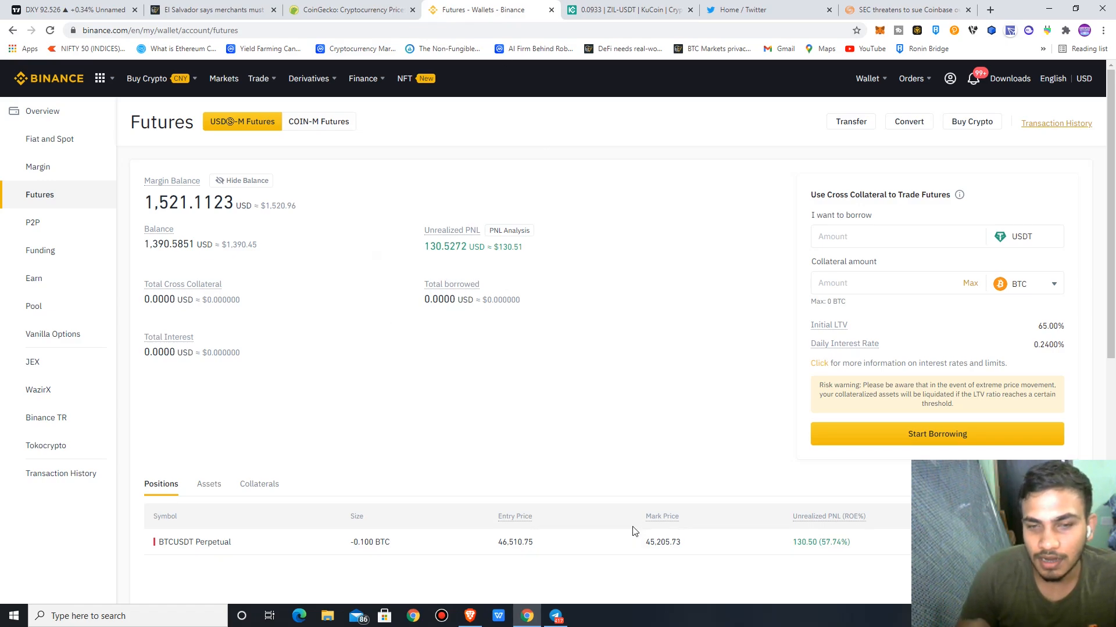
# Pass through the Cointelegraph and DXY tabs to Twitter and show the account's own profile.
pyautogui.click(208, 10)
pyautogui.click(72, 10)
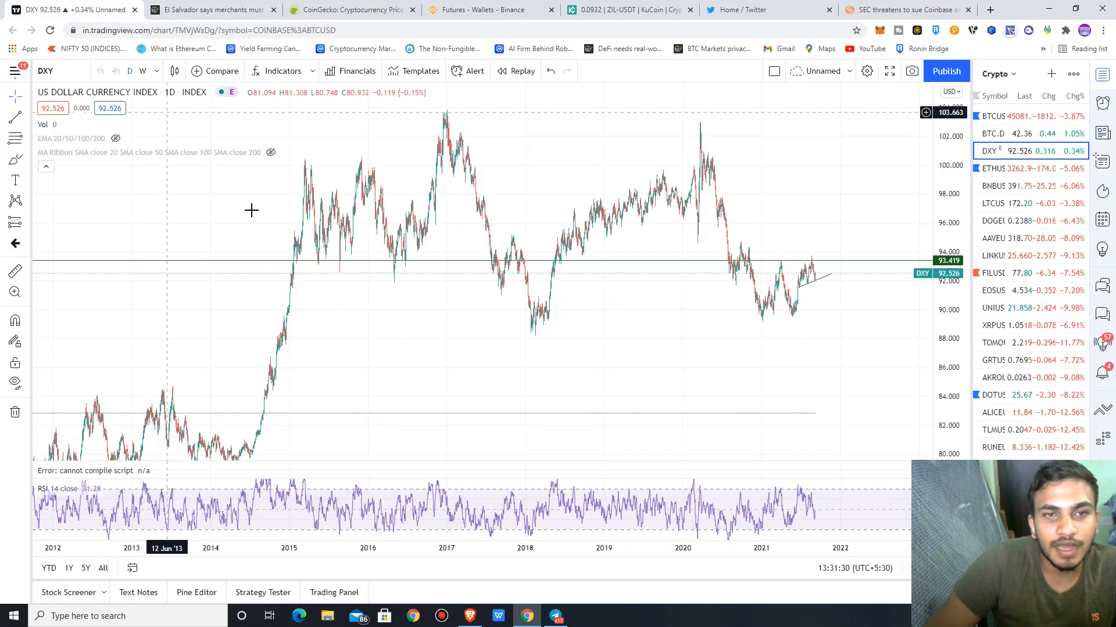
pyautogui.click(743, 10)
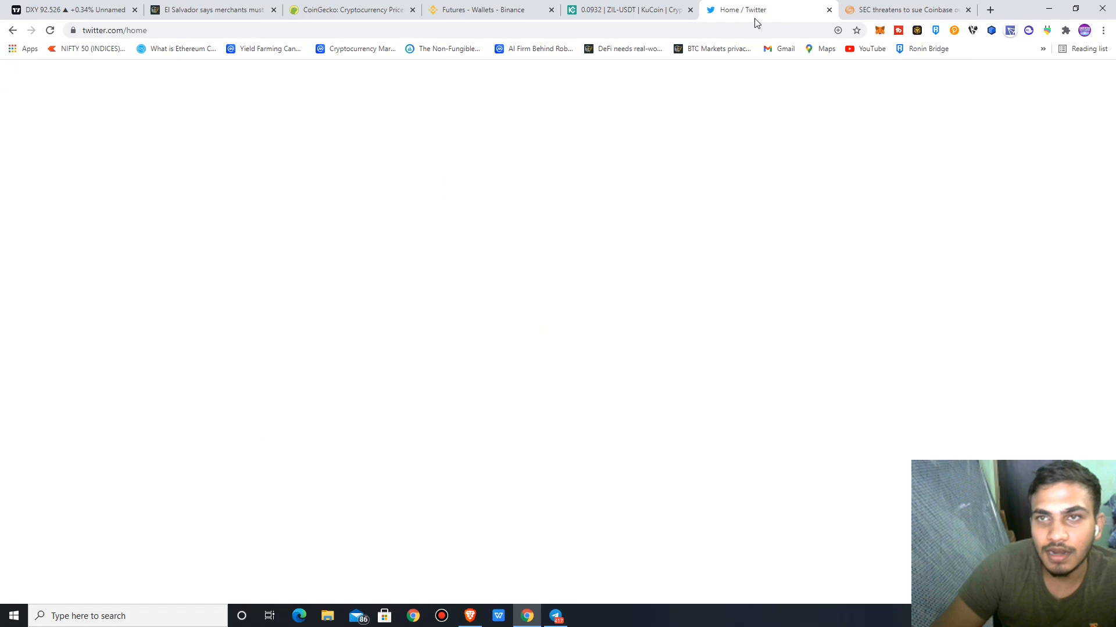
pyautogui.click(244, 314)
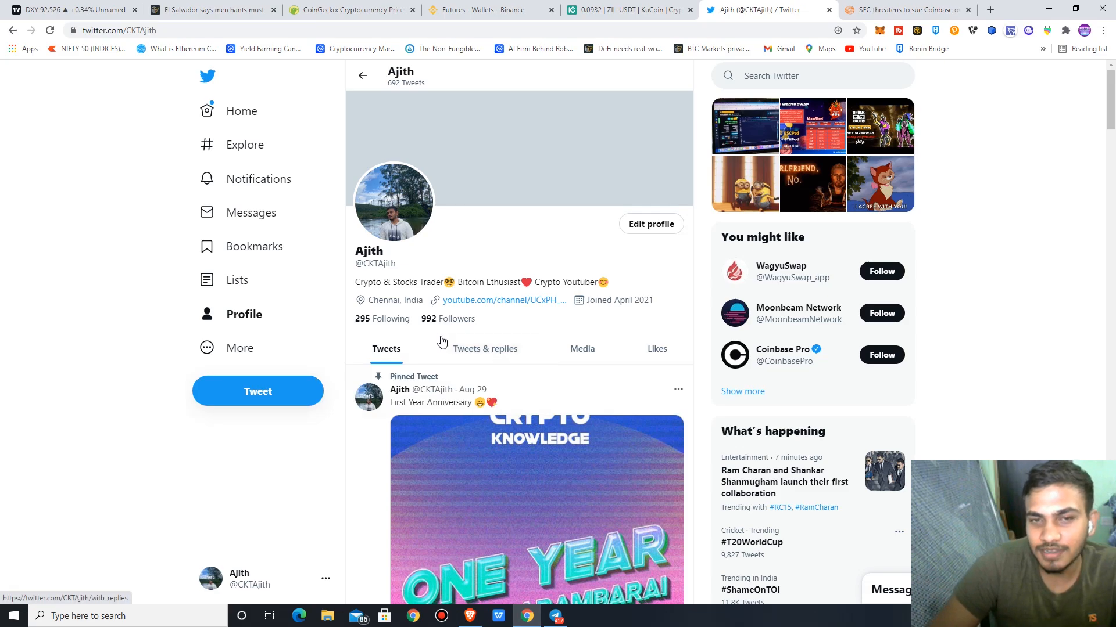
pyautogui.scroll(-5, 442, 341)
pyautogui.scroll(-5, 488, 349)
pyautogui.scroll(-5, 523, 305)
pyautogui.scroll(-2, 571, 191)
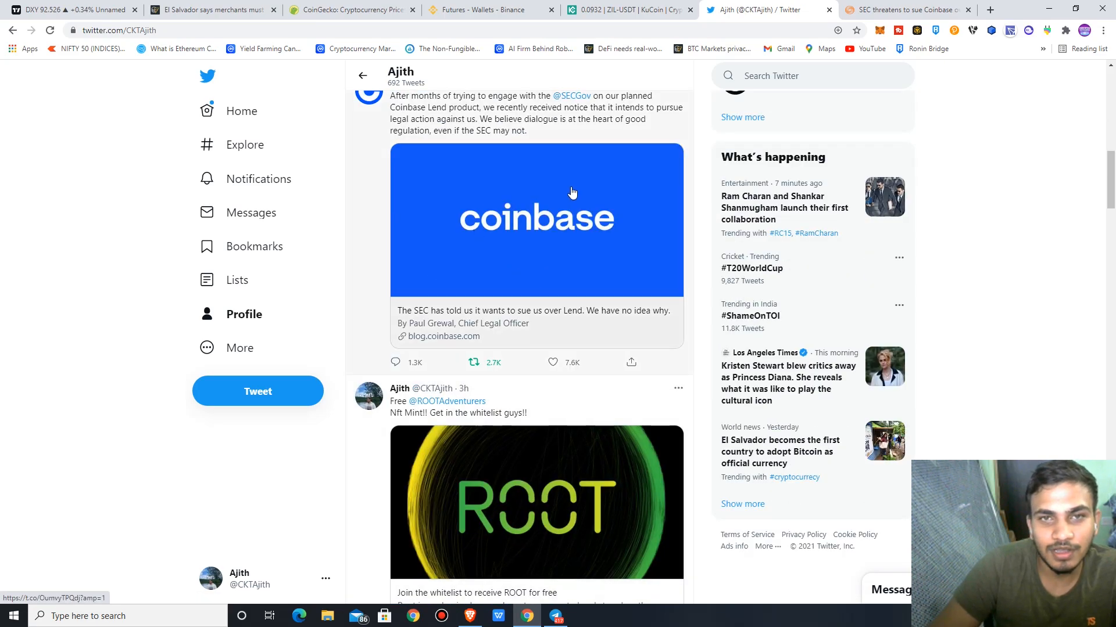
pyautogui.scroll(-5, 532, 332)
pyautogui.scroll(-5, 532, 436)
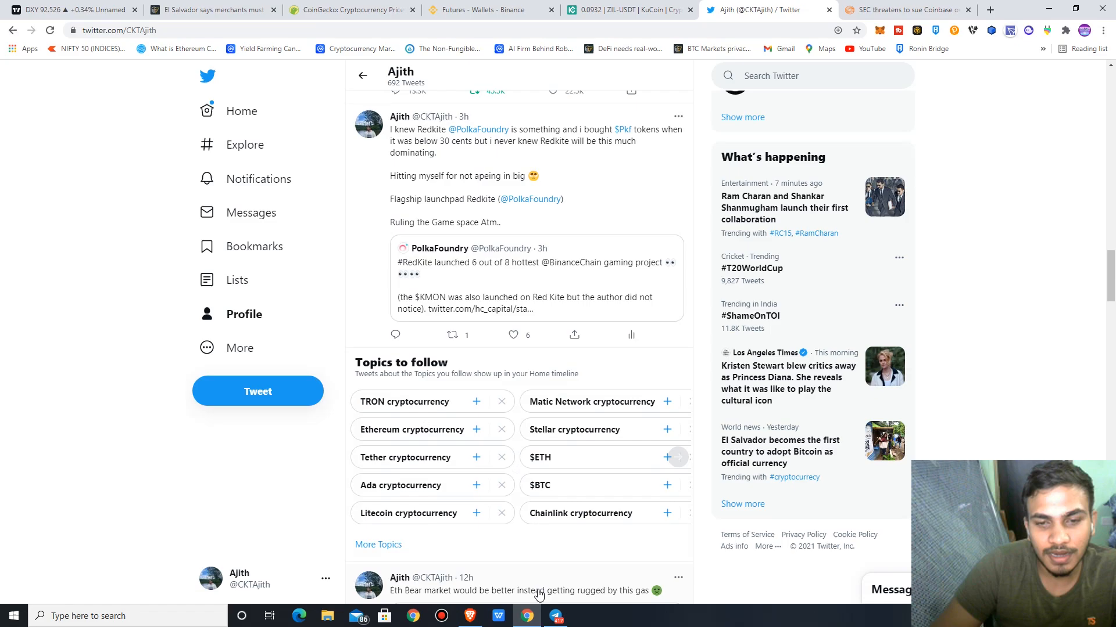
pyautogui.scroll(-3, 540, 567)
# Return to Telegram and show the Crypto Knowledge தமிழ் channel with the Reuters SEC-Coinbase post.
pyautogui.click(557, 617)
pyautogui.scroll(5, 333, 288)
pyautogui.scroll(5, 349, 305)
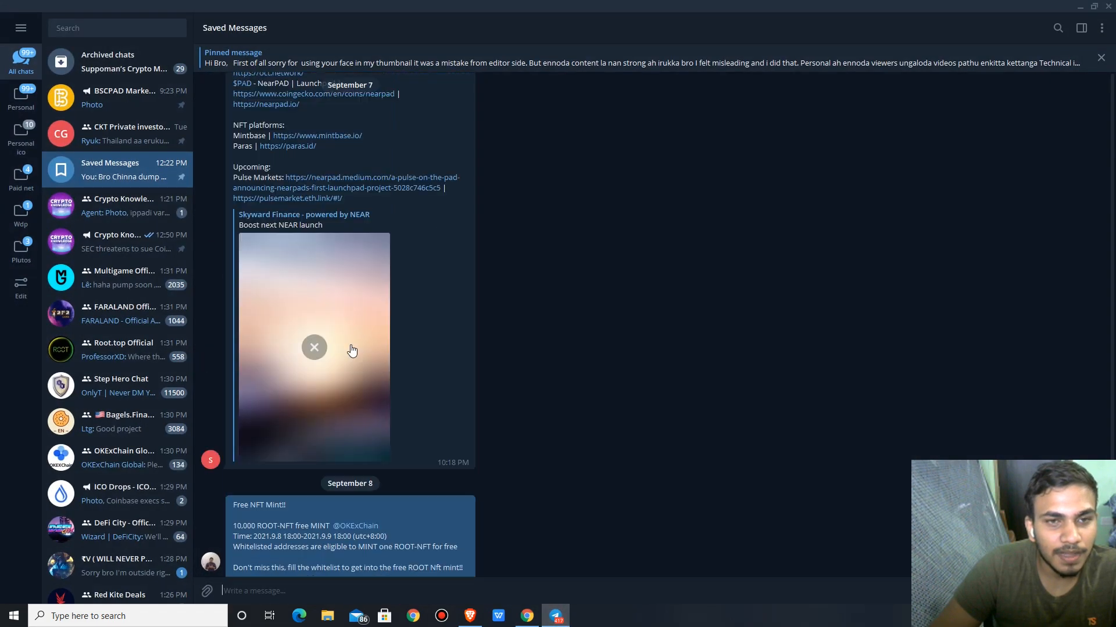
pyautogui.scroll(-5, 353, 336)
pyautogui.scroll(5, 355, 329)
pyautogui.scroll(5, 354, 328)
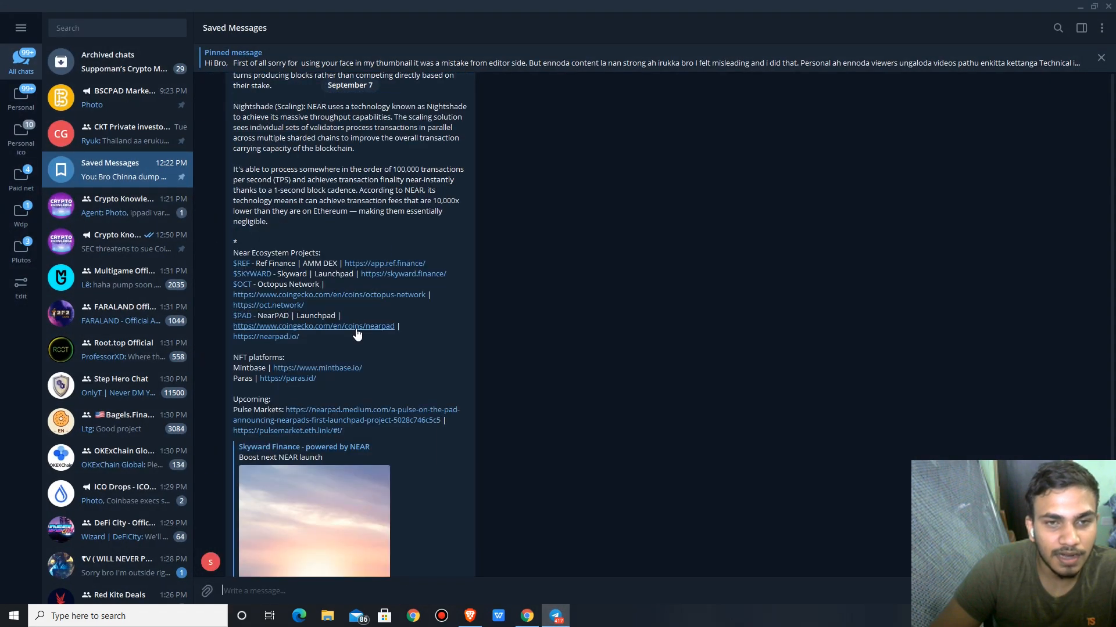
pyautogui.scroll(5, 355, 328)
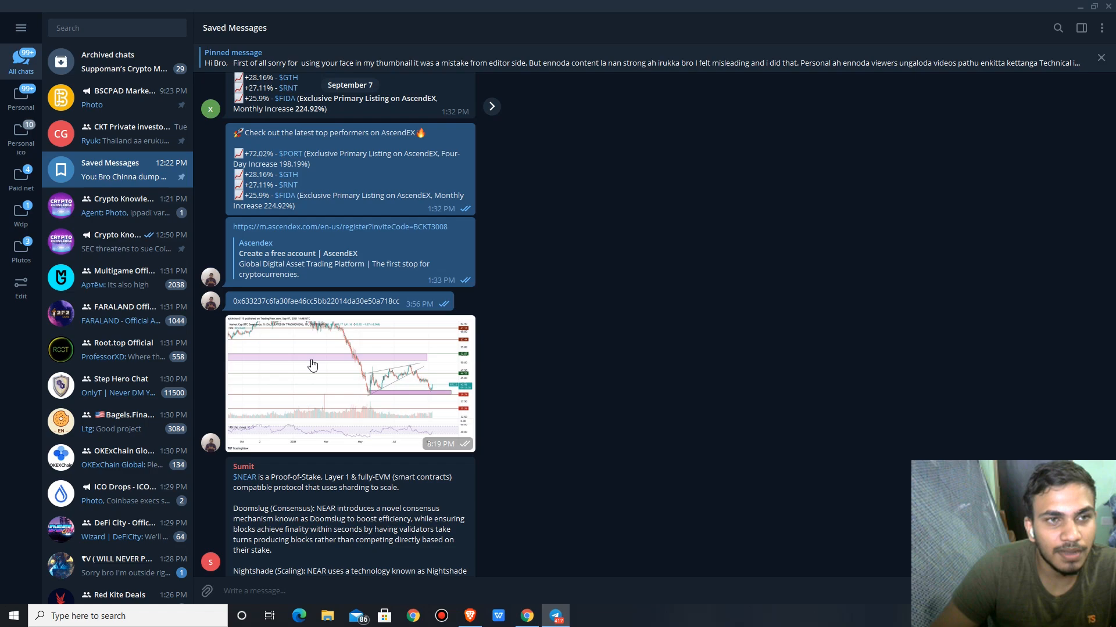
pyautogui.click(148, 249)
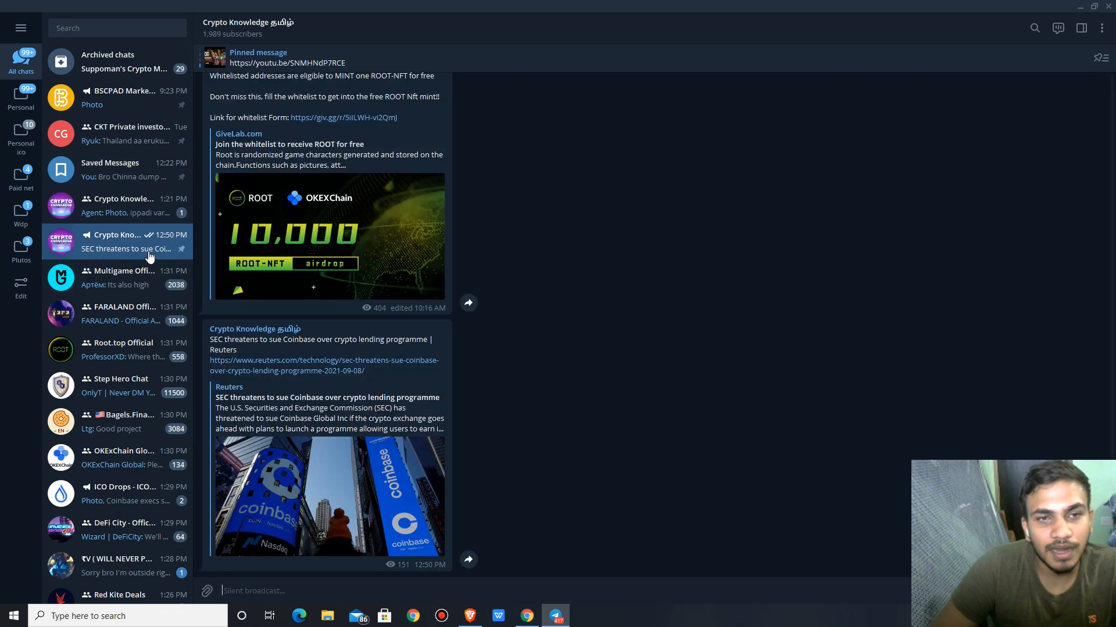
pyautogui.scroll(5, 280, 339)
pyautogui.scroll(-5, 281, 339)
pyautogui.scroll(-3, 282, 339)
pyautogui.scroll(-3, 313, 361)
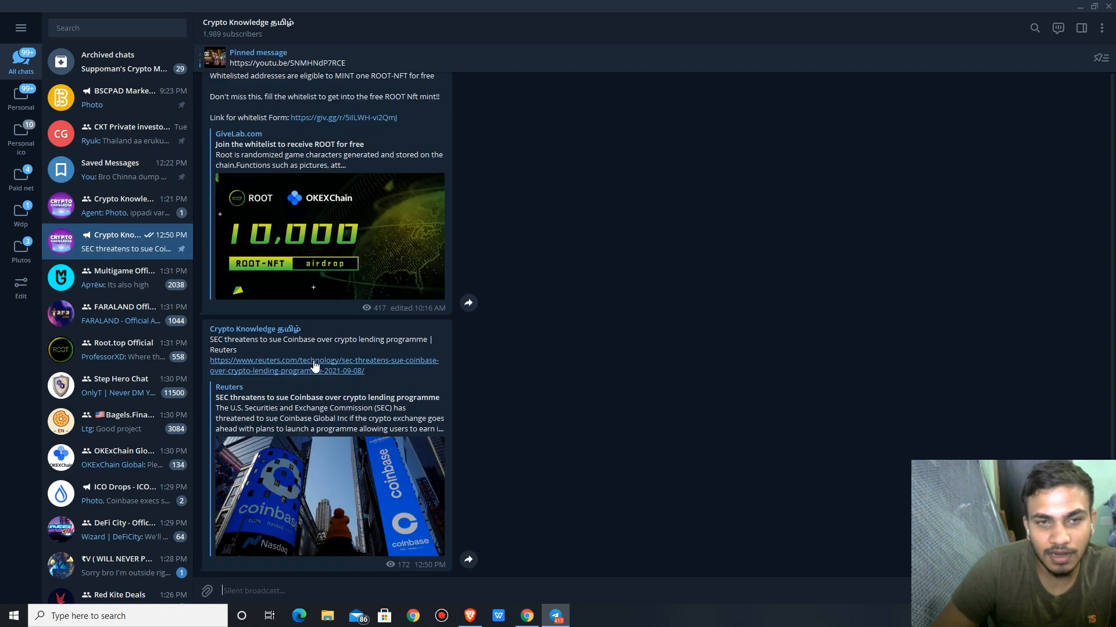